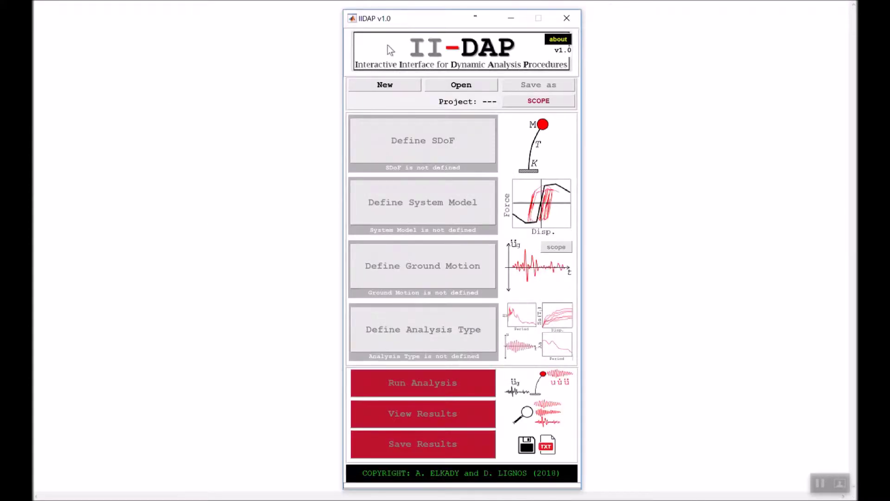
- Create a new project named RSA Project in the Documents folder with kN & m as the project units
{"action": "left_click", "coordinate": [385, 85]}
{"action": "left_click", "coordinate": [394, 166]}
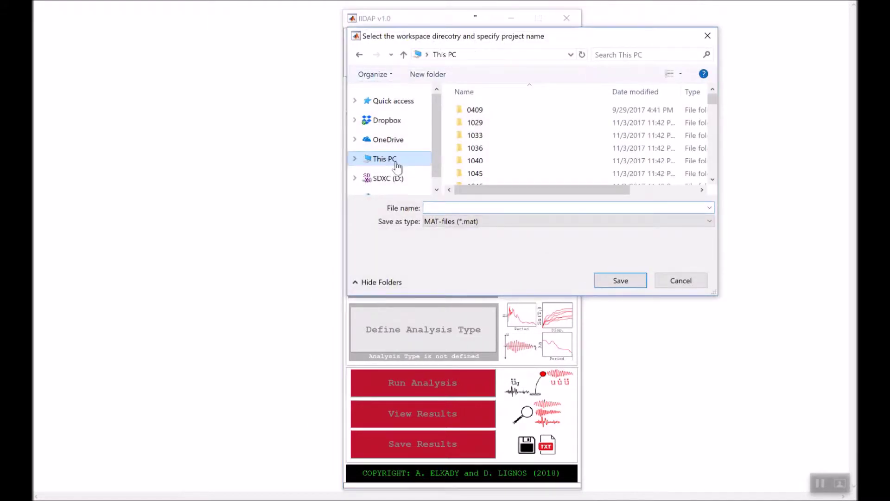
{"action": "double_click", "coordinate": [512, 184]}
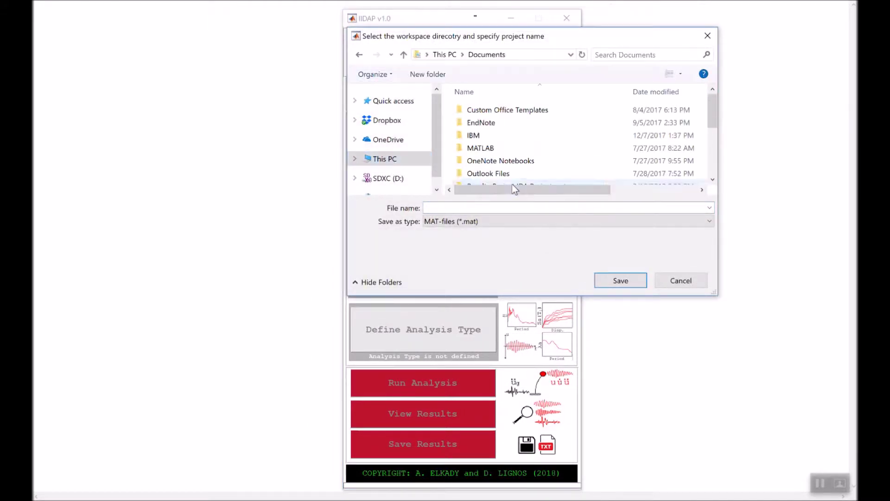
{"action": "left_click", "coordinate": [496, 209]}
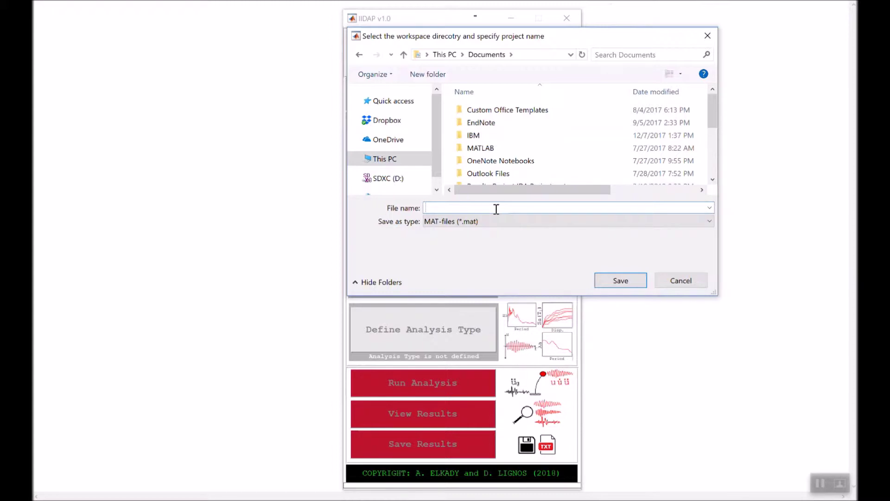
{"action": "type", "text": "RSA Project"}
{"action": "key", "text": "Return"}
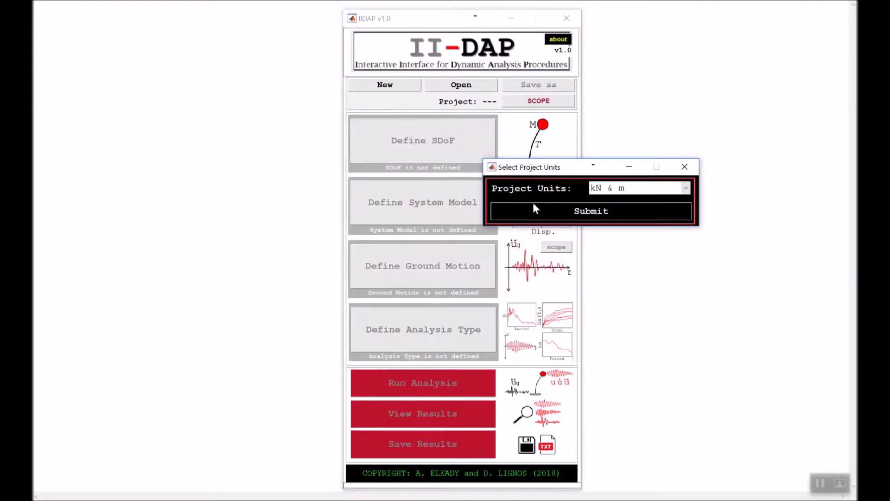
{"action": "left_click", "coordinate": [562, 211]}
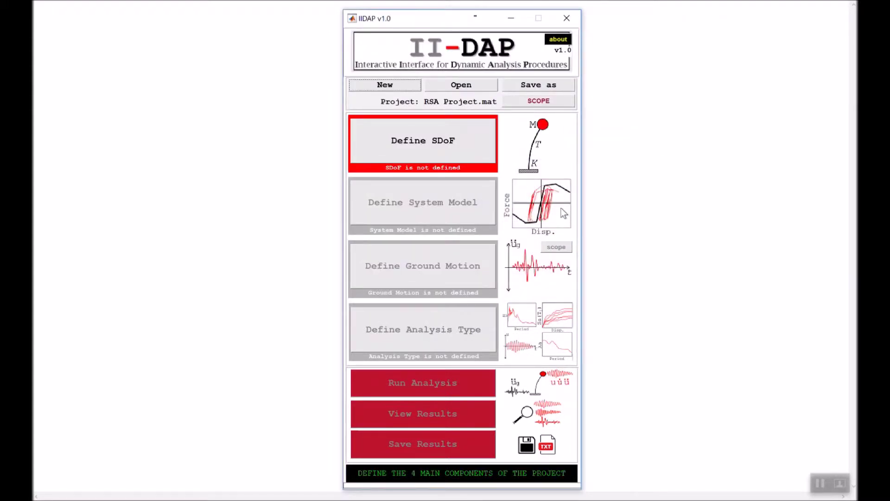
- Define the SDoF by period and mass with a mass of 3 ton, a period of 0.8 sec and 1.5% damping
{"action": "left_click", "coordinate": [446, 139]}
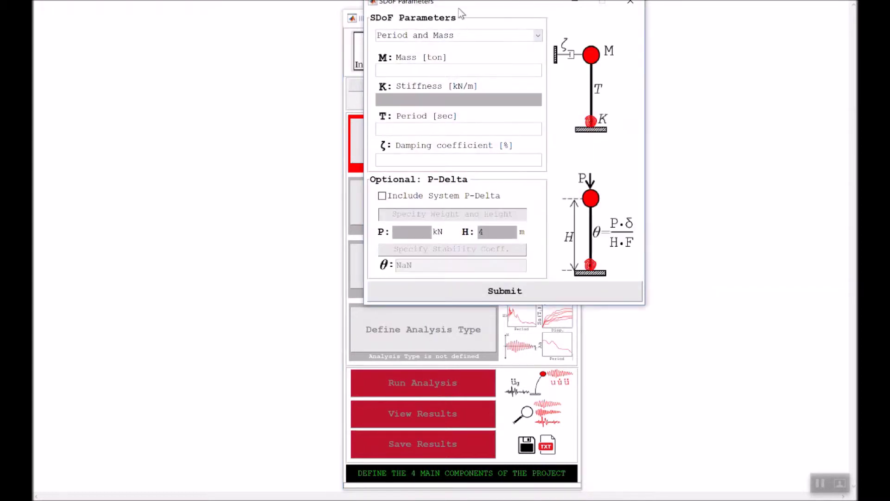
{"action": "left_click_drag", "start_coordinate": [460, 1], "coordinate": [430, 29]}
{"action": "left_click", "coordinate": [391, 103]}
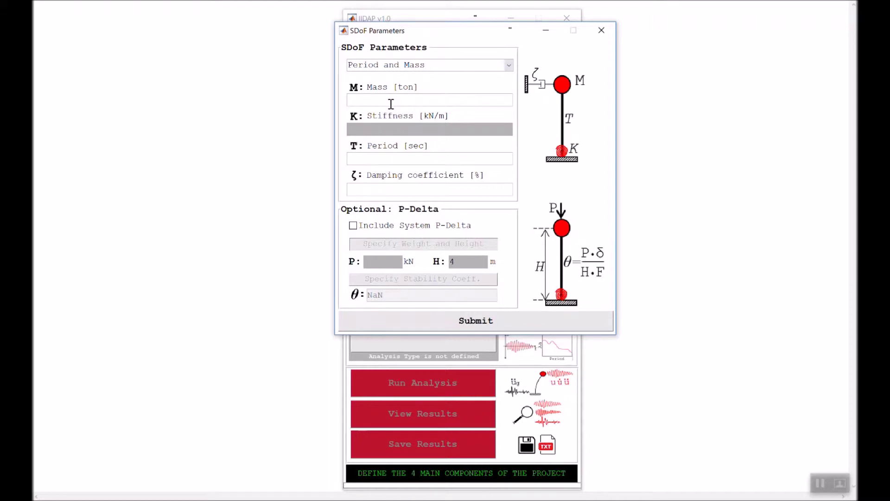
{"action": "type", "text": "3"}
{"action": "left_click", "coordinate": [384, 157]}
{"action": "type", "text": "0.8"}
{"action": "left_click", "coordinate": [390, 188]}
{"action": "type", "text": "1.5"}
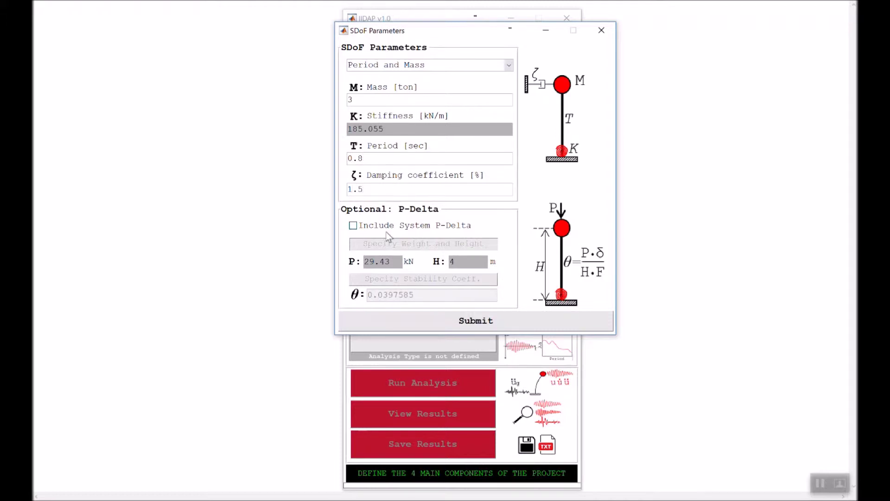
- Include system P-Delta, specify it through a new stability coefficient, and submit the SDoF parameters
{"action": "left_click", "coordinate": [390, 227]}
{"action": "left_click", "coordinate": [396, 279]}
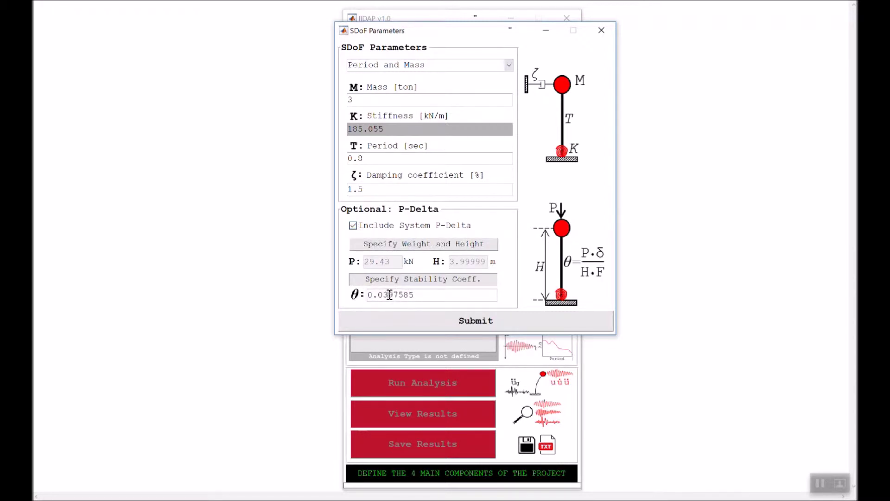
{"action": "left_click_drag", "start_coordinate": [388, 295], "coordinate": [435, 295]}
{"action": "key", "text": "BackSpace"}
{"action": "key", "text": "BackSpace"}
{"action": "type", "text": "1.5"}
{"action": "left_click", "coordinate": [472, 327]}
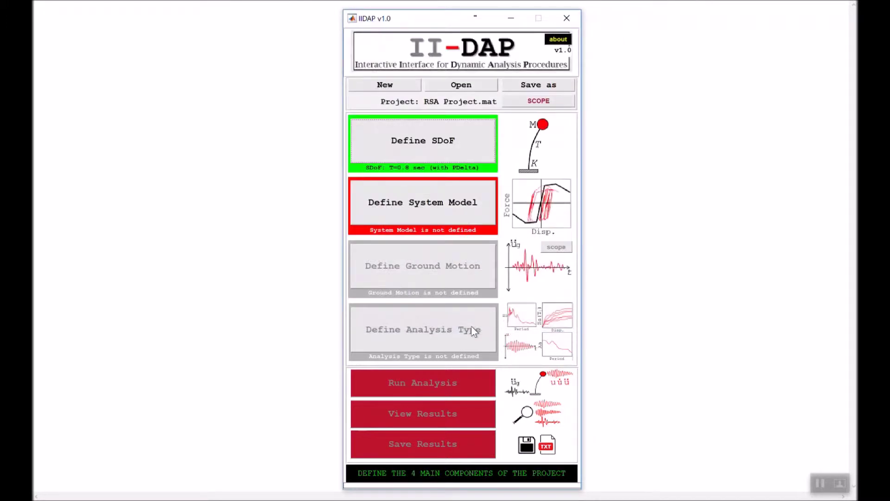
- Define the system model as Linear without limiting force or displacement
{"action": "left_click", "coordinate": [424, 191]}
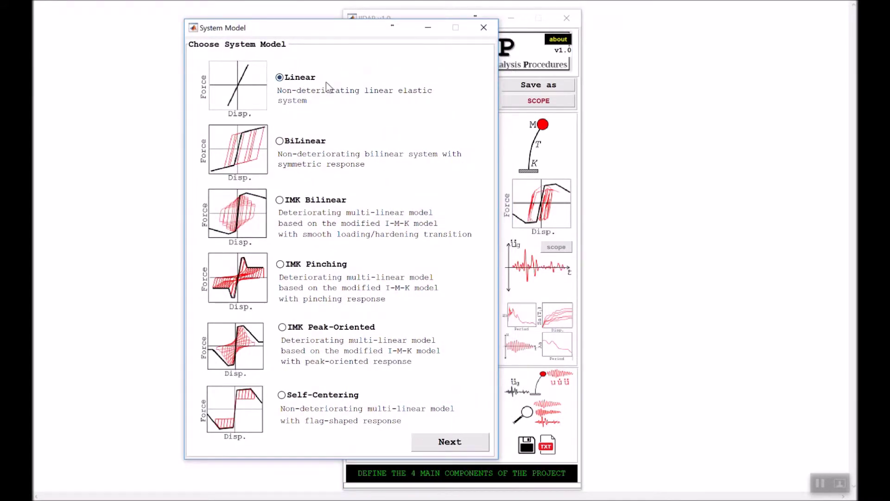
{"action": "left_click", "coordinate": [442, 443]}
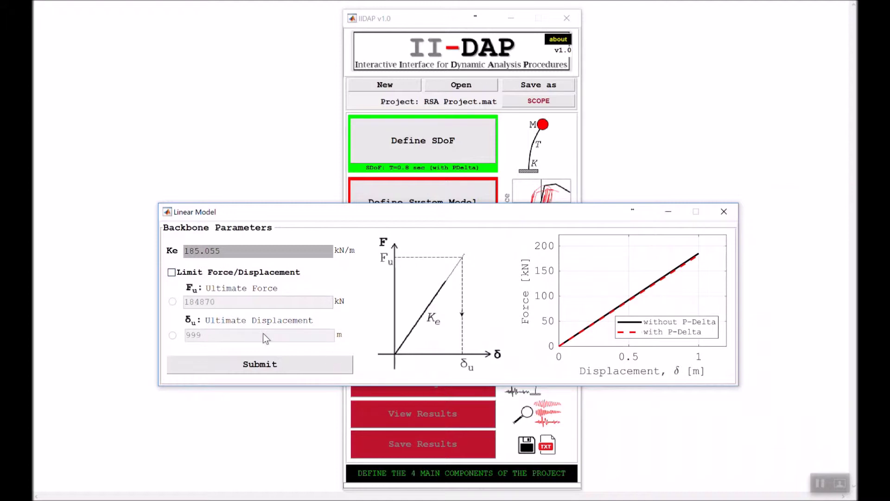
{"action": "left_click", "coordinate": [303, 365]}
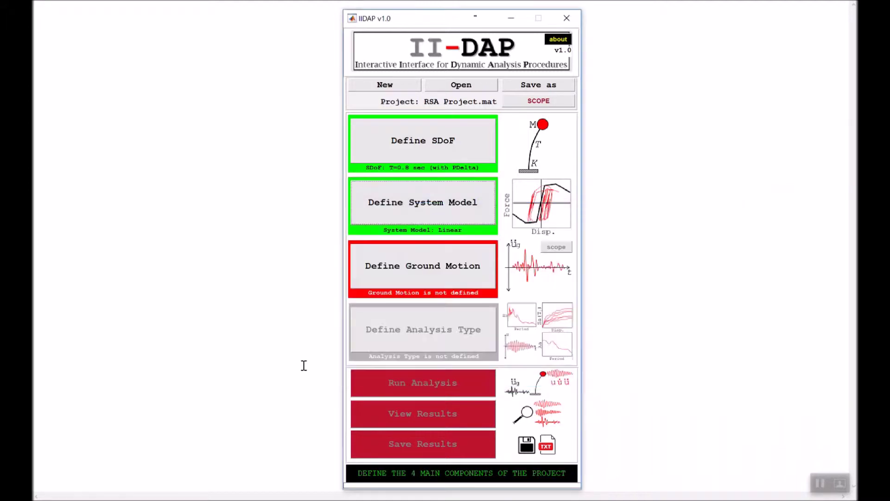
- Start defining the ground motion as a single record and browse to the Desktop folder for its file
{"action": "left_click", "coordinate": [408, 268]}
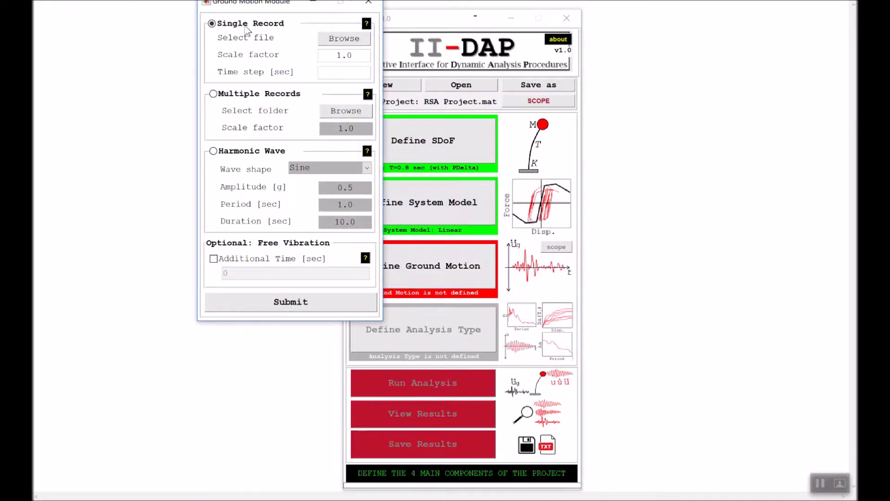
{"action": "left_click_drag", "start_coordinate": [243, 4], "coordinate": [172, 52]}
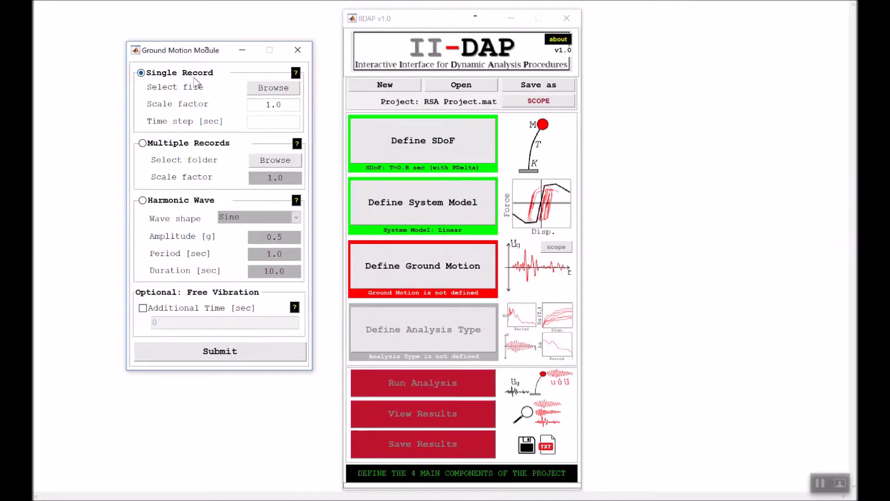
{"action": "left_click", "coordinate": [276, 89]}
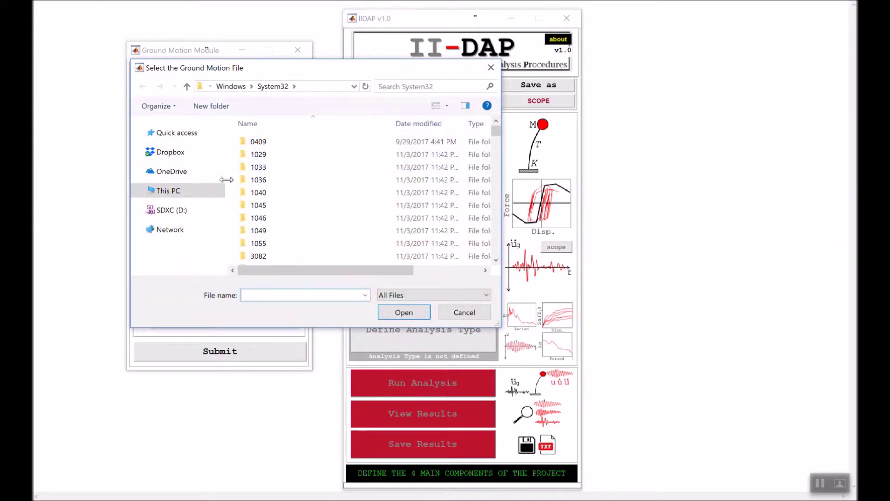
{"action": "left_click", "coordinate": [179, 192]}
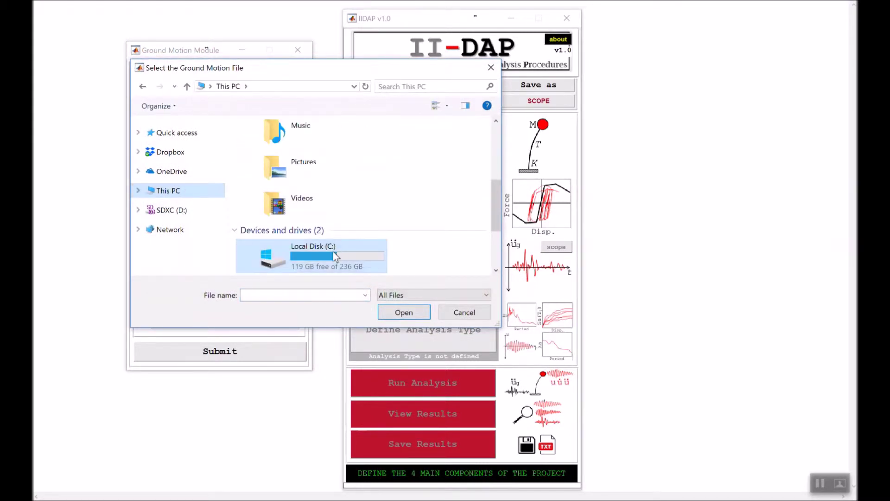
{"action": "scroll", "coordinate": [311, 173], "scroll_direction": "up", "scroll_amount": 3}
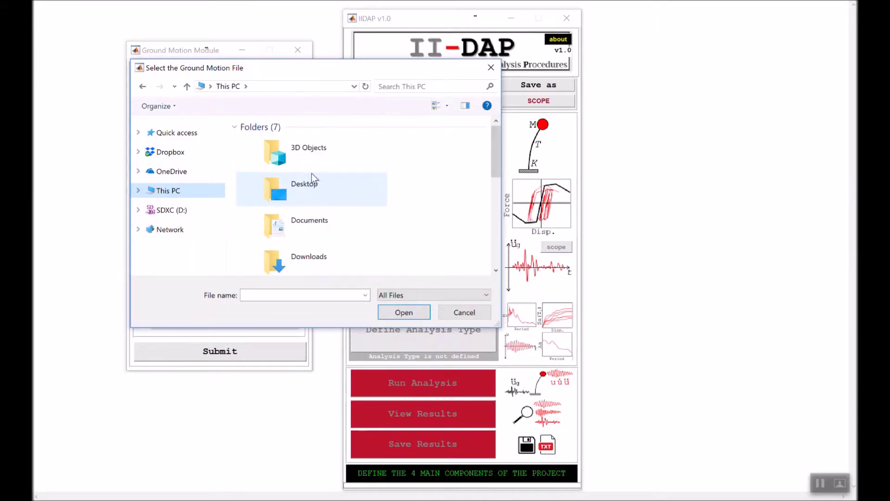
{"action": "scroll", "coordinate": [311, 173], "scroll_direction": "down", "scroll_amount": 2}
{"action": "scroll", "coordinate": [315, 180], "scroll_direction": "up", "scroll_amount": 2}
{"action": "double_click", "coordinate": [314, 179]}
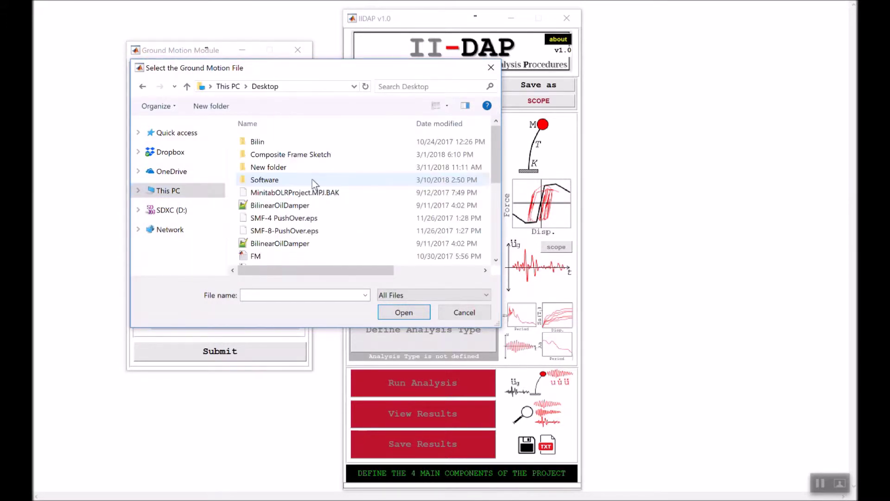
- Load Sample GM - ElCentro from the Software > IIDAP > Support Files folder and submit the ground motion with scale factor 1.0
{"action": "double_click", "coordinate": [281, 176]}
{"action": "left_click", "coordinate": [266, 143]}
{"action": "double_click", "coordinate": [266, 142]}
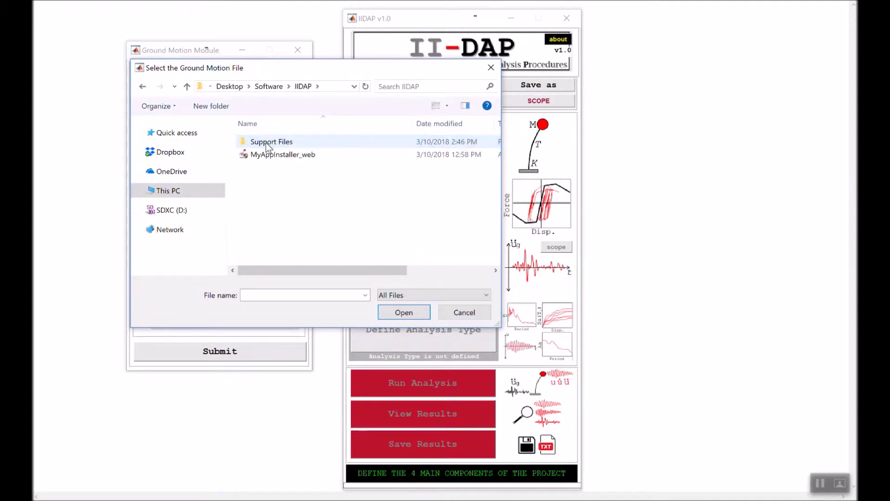
{"action": "double_click", "coordinate": [266, 142]}
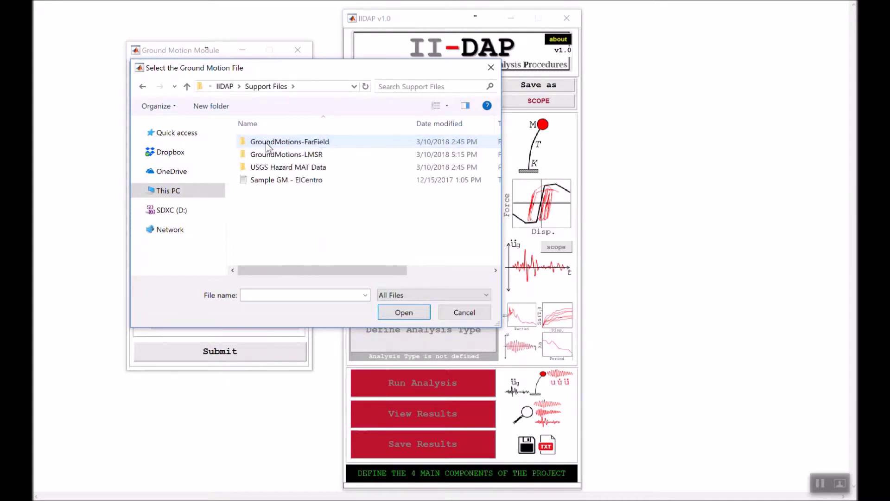
{"action": "double_click", "coordinate": [293, 182]}
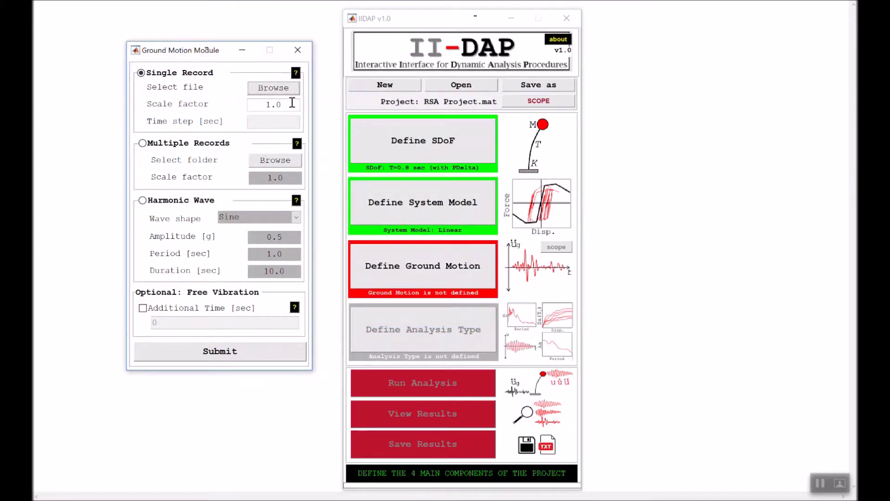
{"action": "left_click", "coordinate": [247, 356]}
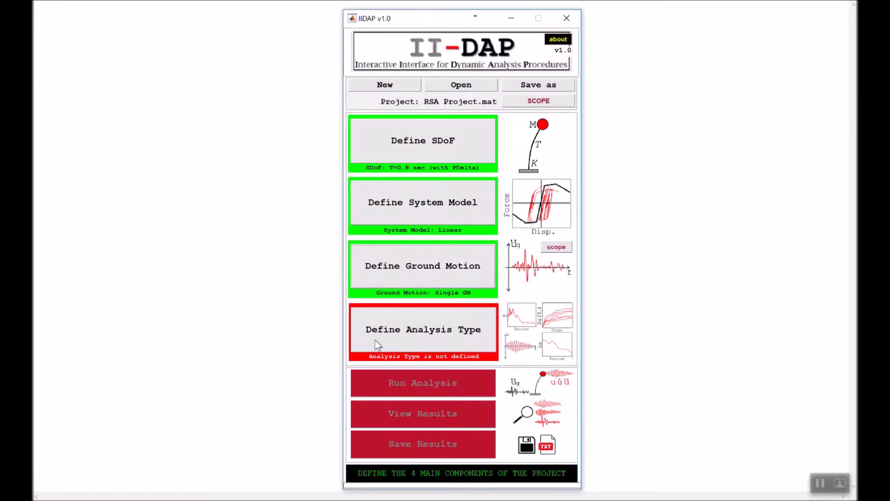
- Choose Response Spectrum Analysis (RSA) as the analysis type and proceed to its settings
{"action": "left_click", "coordinate": [407, 336]}
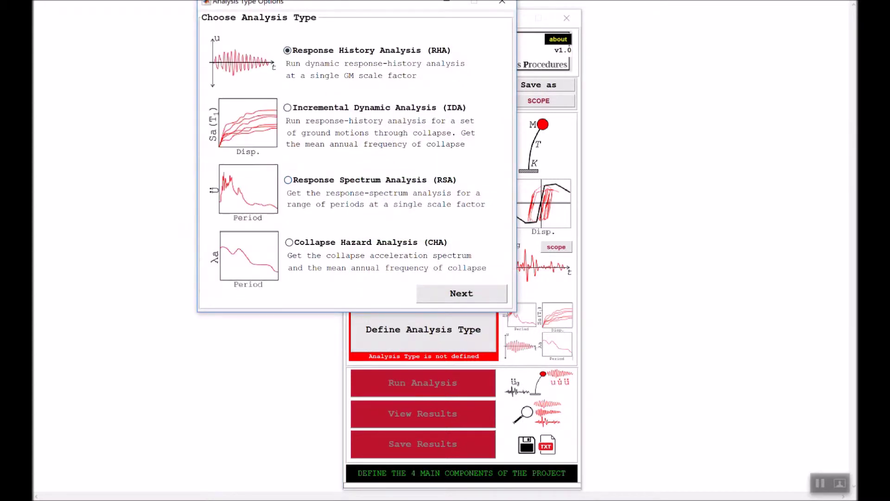
{"action": "left_click_drag", "start_coordinate": [293, 3], "coordinate": [221, 66]}
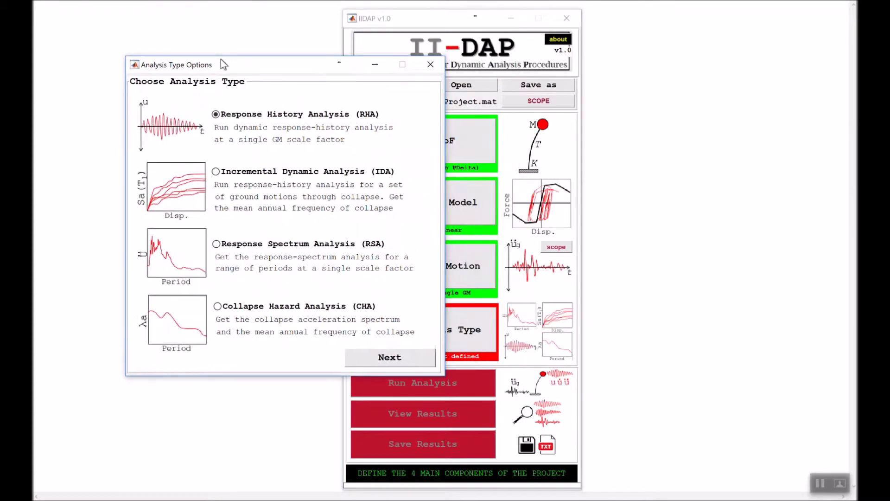
{"action": "left_click", "coordinate": [246, 244]}
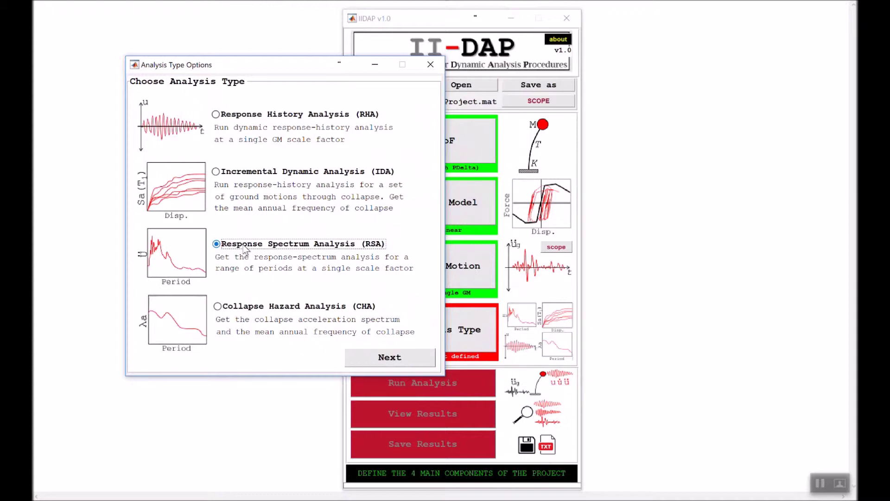
{"action": "left_click", "coordinate": [393, 357]}
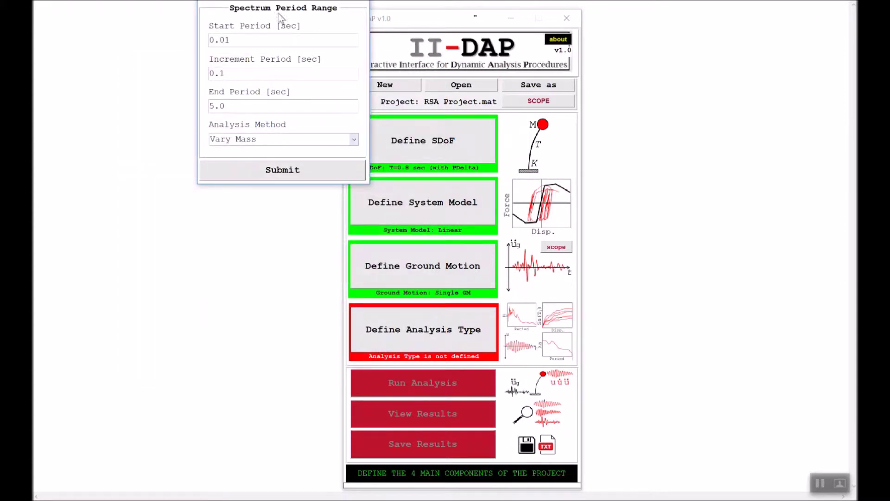
- Set the spectrum period range to start at 0.0 sec, increment by 0.02 sec and end at 3.0 sec
{"action": "left_click_drag", "start_coordinate": [246, 14], "coordinate": [211, 134]}
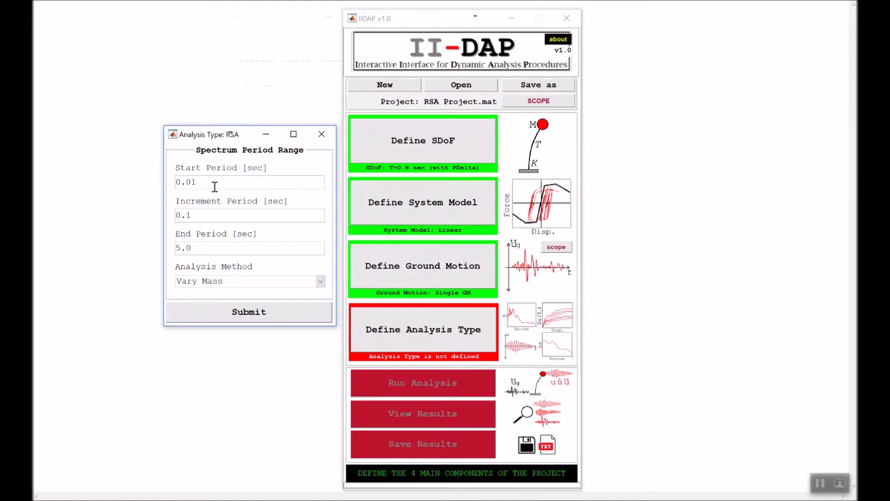
{"action": "left_click_drag", "start_coordinate": [209, 186], "coordinate": [192, 185]}
{"action": "key", "text": "BackSpace"}
{"action": "left_click_drag", "start_coordinate": [186, 216], "coordinate": [194, 215]}
{"action": "type", "text": "02"}
{"action": "left_click_drag", "start_coordinate": [199, 248], "coordinate": [179, 248]}
{"action": "type", "text": "1.0"}
- Try the Vary Stiffness analysis method and return the setting to Vary Mass
{"action": "left_click", "coordinate": [218, 278]}
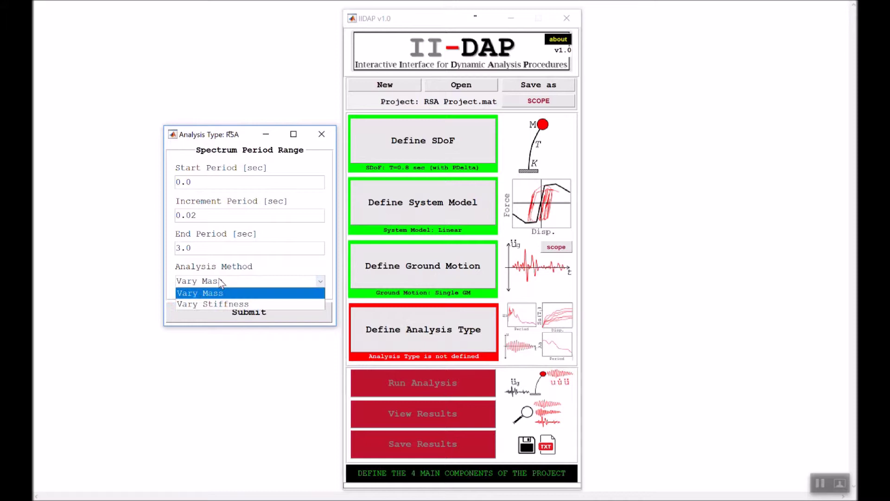
{"action": "left_click", "coordinate": [222, 307]}
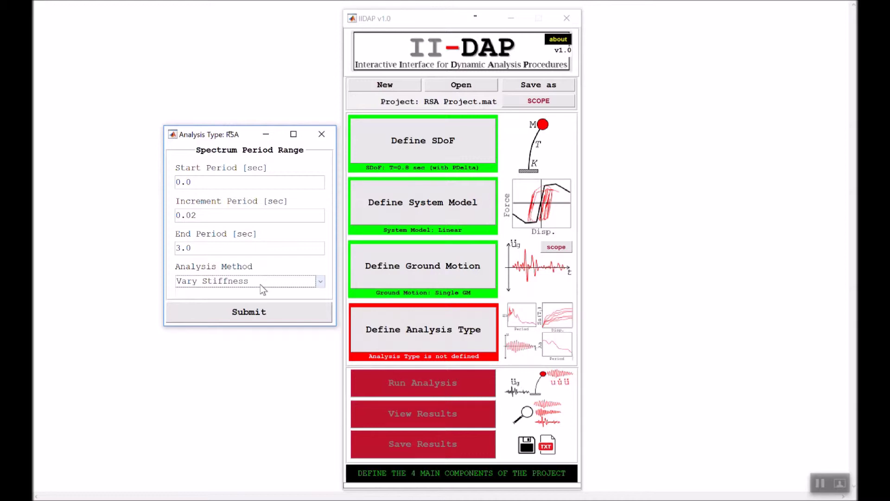
{"action": "left_click", "coordinate": [245, 285]}
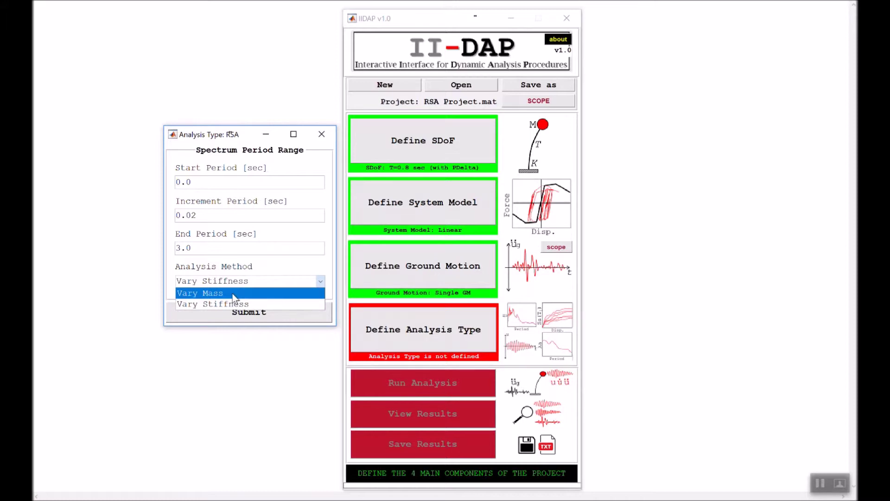
{"action": "left_click", "coordinate": [230, 294]}
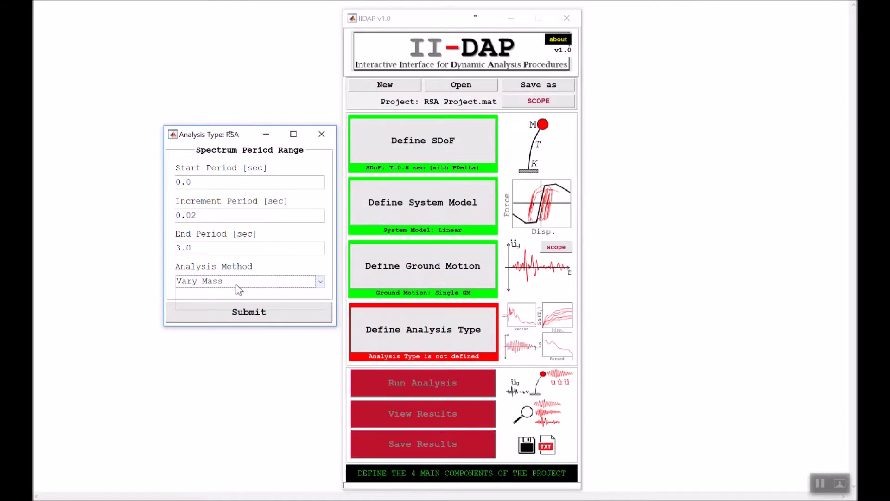
- Submit the RSA settings and run the analysis with the default Newmark-Constant acceleration integration method
{"action": "left_click", "coordinate": [258, 316]}
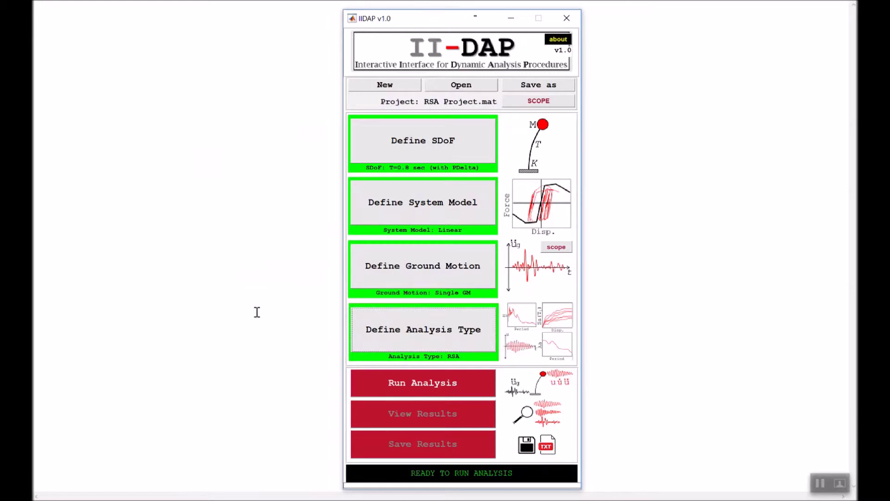
{"action": "left_click", "coordinate": [452, 384]}
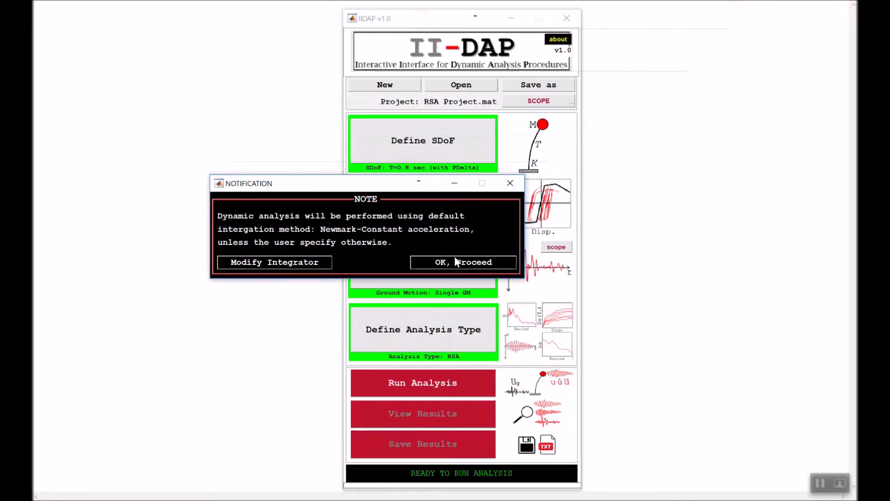
{"action": "left_click", "coordinate": [456, 262]}
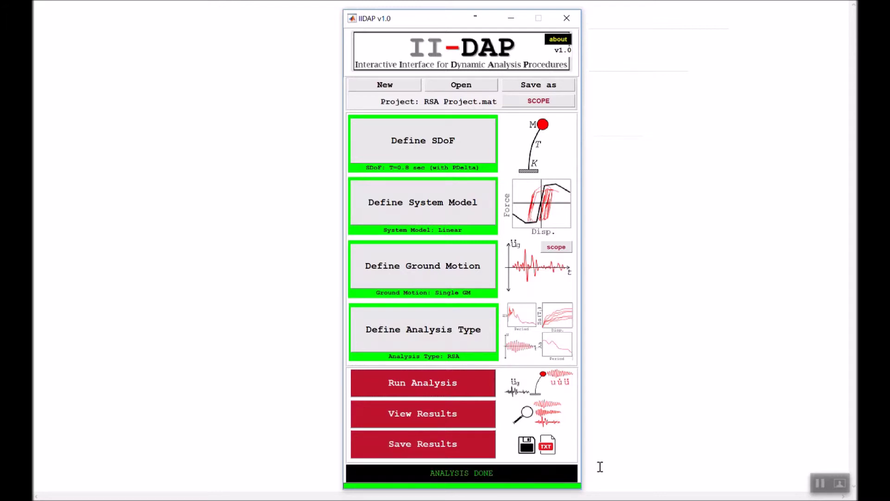
- Open the analysis results and arrange the response spectrum and force-displacement windows side by side
{"action": "left_click", "coordinate": [439, 411]}
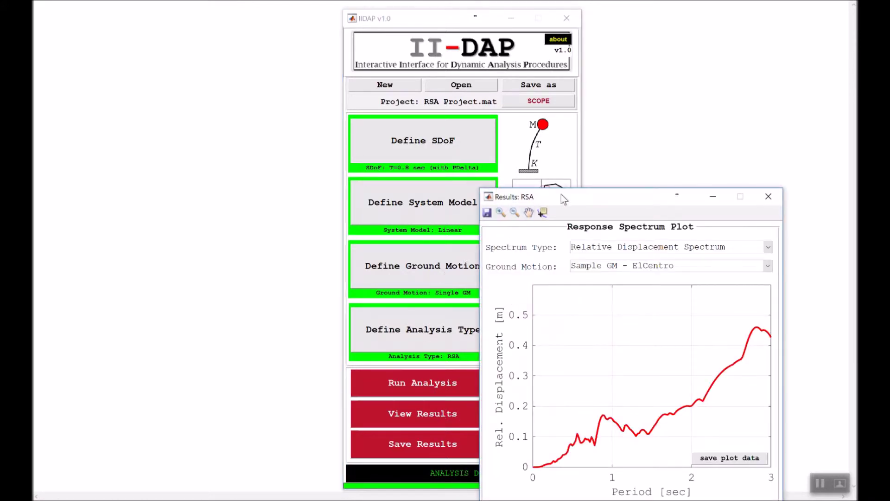
{"action": "mouse_move", "coordinate": [560, 194]}
{"action": "left_mouse_down"}
{"action": "mouse_move", "coordinate": [221, 40]}
{"action": "mouse_move", "coordinate": [219, 64]}
{"action": "mouse_move", "coordinate": [232, 66]}
{"action": "left_mouse_up"}
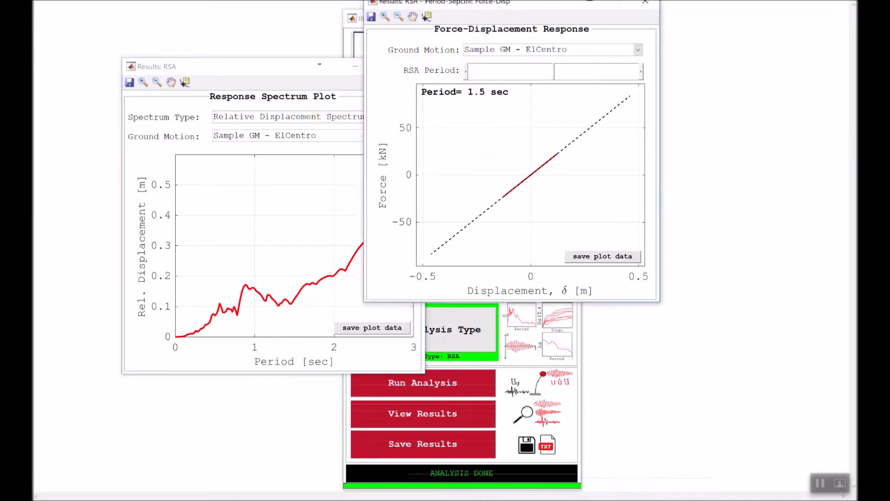
{"action": "left_click_drag", "start_coordinate": [426, 4], "coordinate": [506, 66]}
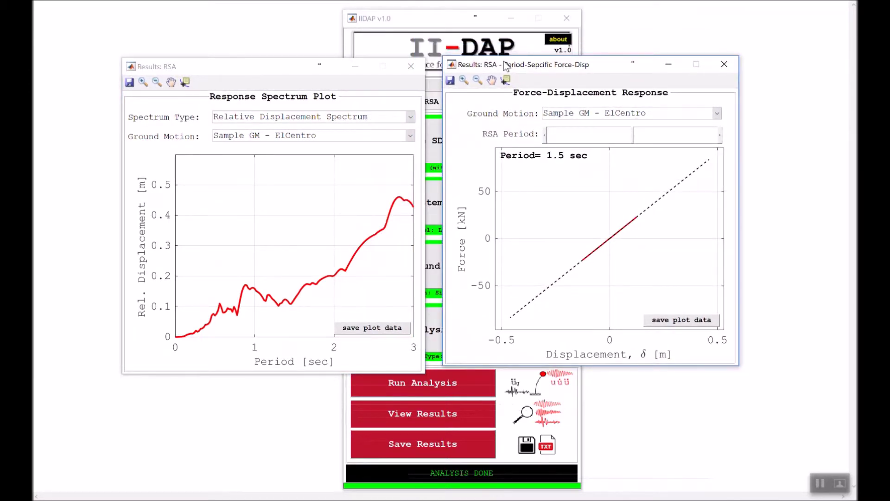
{"action": "left_click_drag", "start_coordinate": [506, 66], "coordinate": [507, 68]}
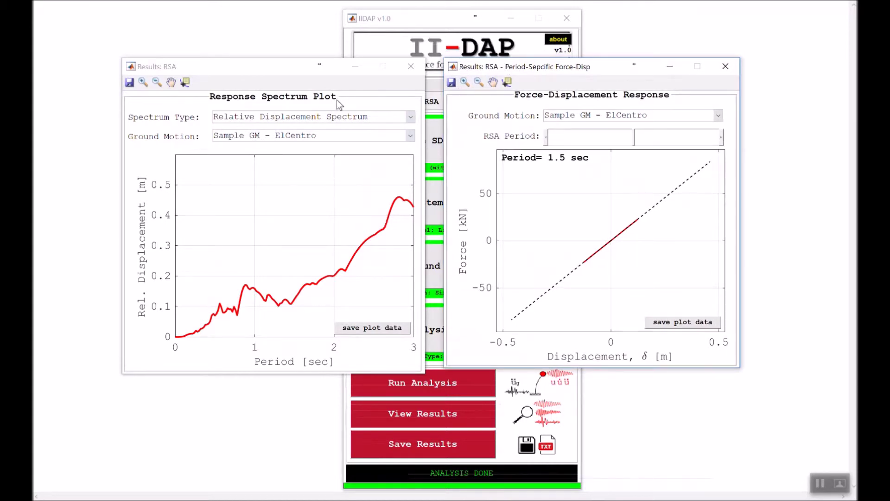
- Plot the Absolute Acceleration Spectrum for the Sample GM - ElCentro ground motion
{"action": "left_click", "coordinate": [301, 137]}
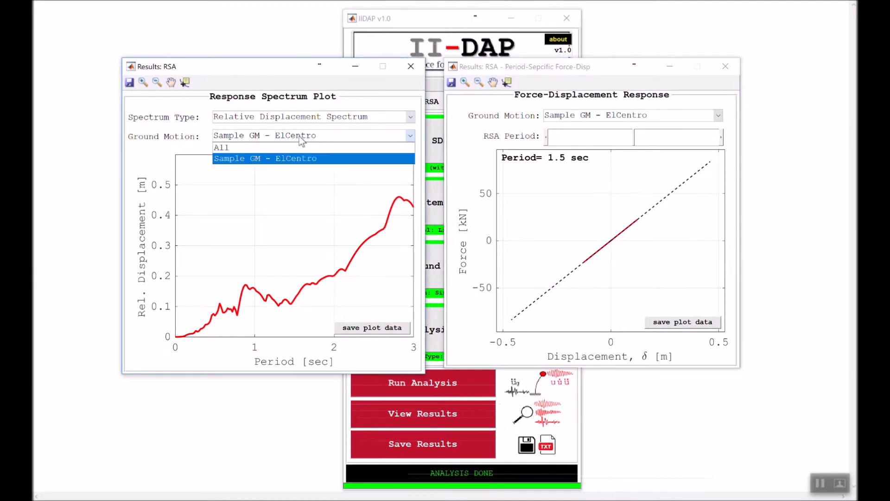
{"action": "left_click", "coordinate": [302, 141]}
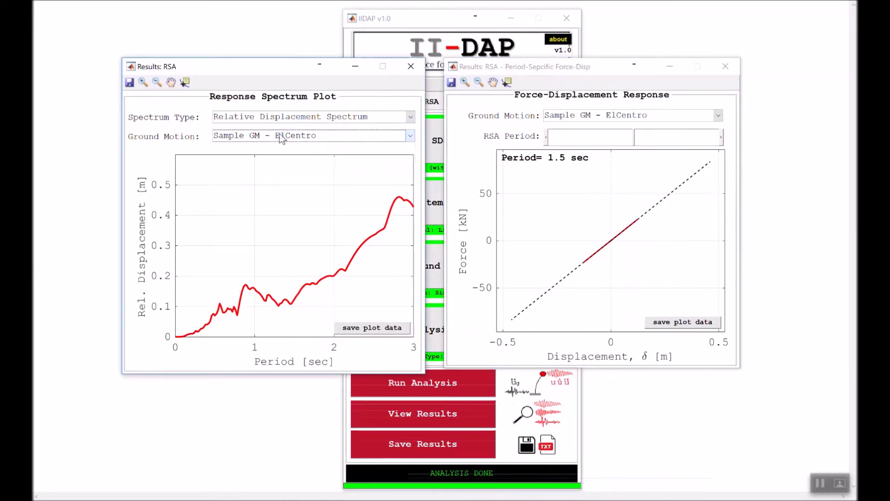
{"action": "left_click", "coordinate": [240, 121]}
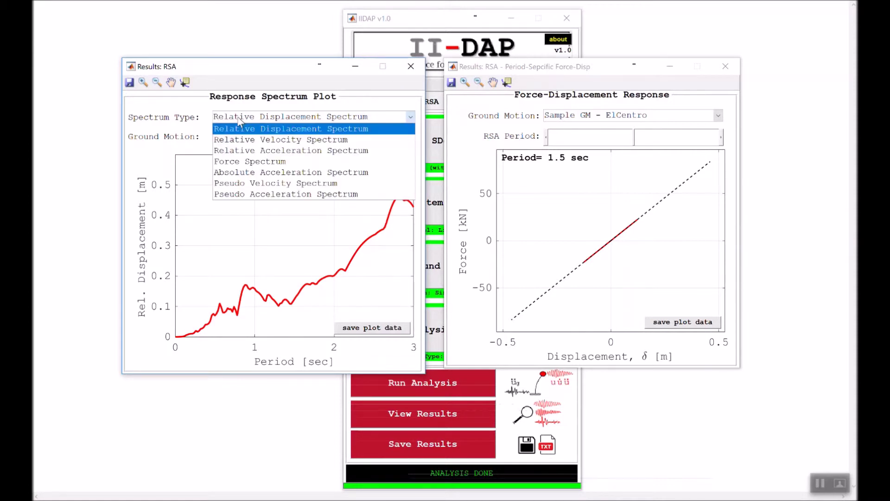
{"action": "left_click", "coordinate": [267, 171]}
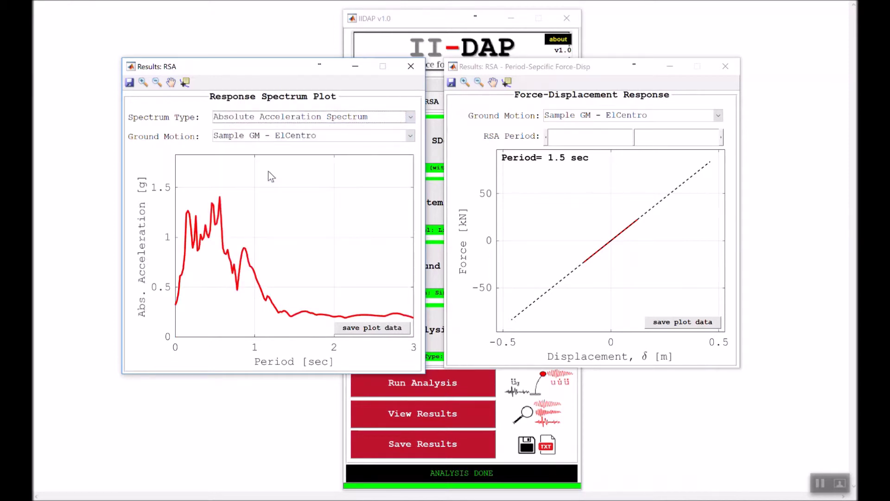
- Read the spectrum curve at a period of 1 sec with a data tip and delete the tip
{"action": "left_click", "coordinate": [185, 83]}
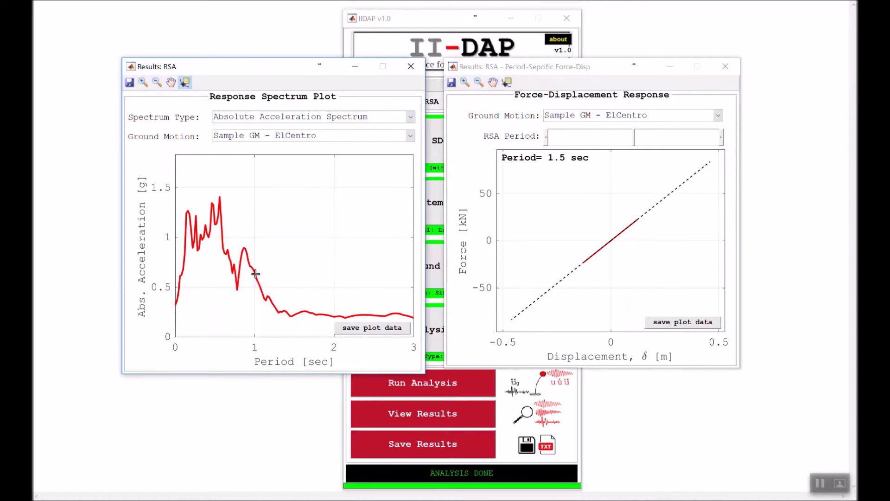
{"action": "left_click", "coordinate": [254, 278]}
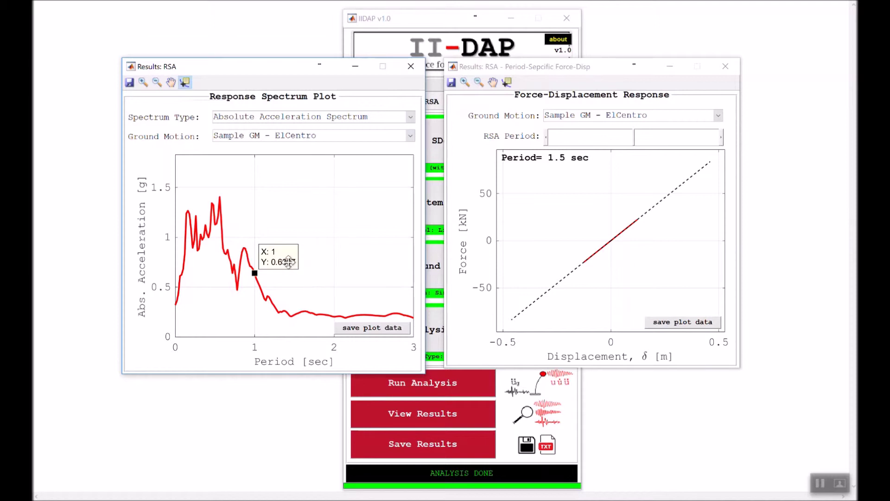
{"action": "right_click", "coordinate": [281, 257]}
{"action": "left_click", "coordinate": [320, 297]}
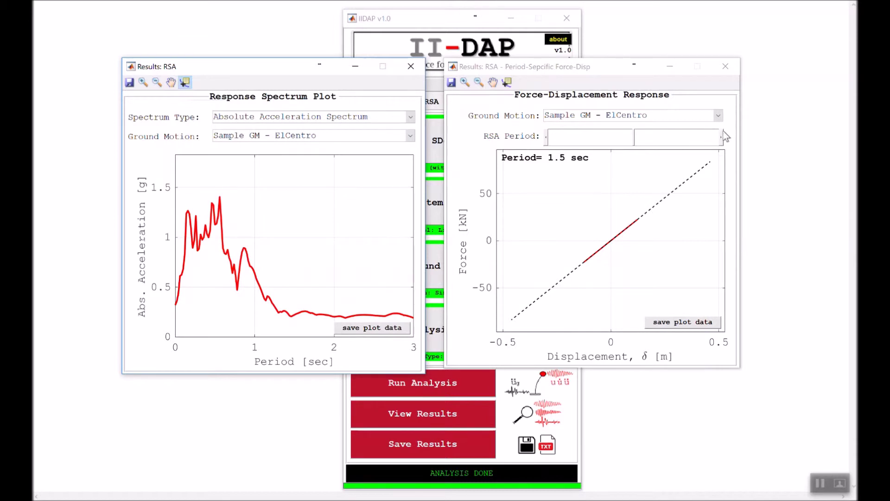
- Show the ElCentro force-displacement response at an RSA period of 2.06 sec and close both results windows
{"action": "left_click", "coordinate": [699, 115]}
{"action": "left_click", "coordinate": [699, 115]}
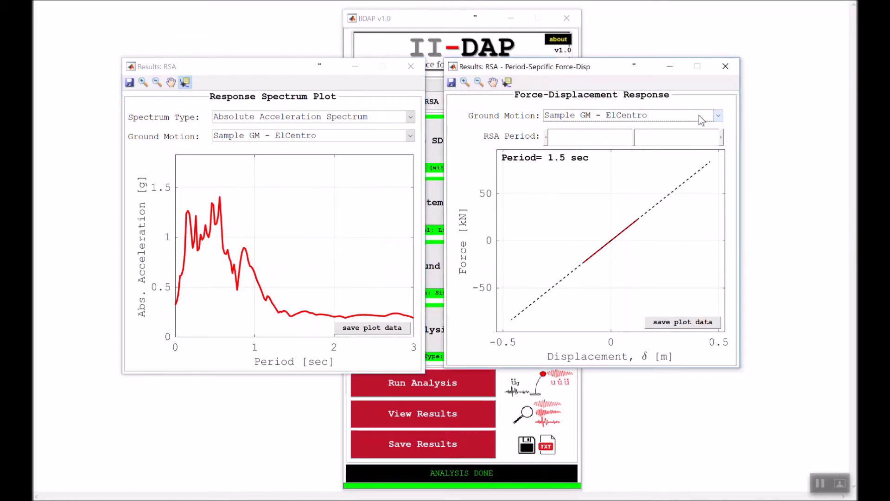
{"action": "left_click", "coordinate": [720, 138]}
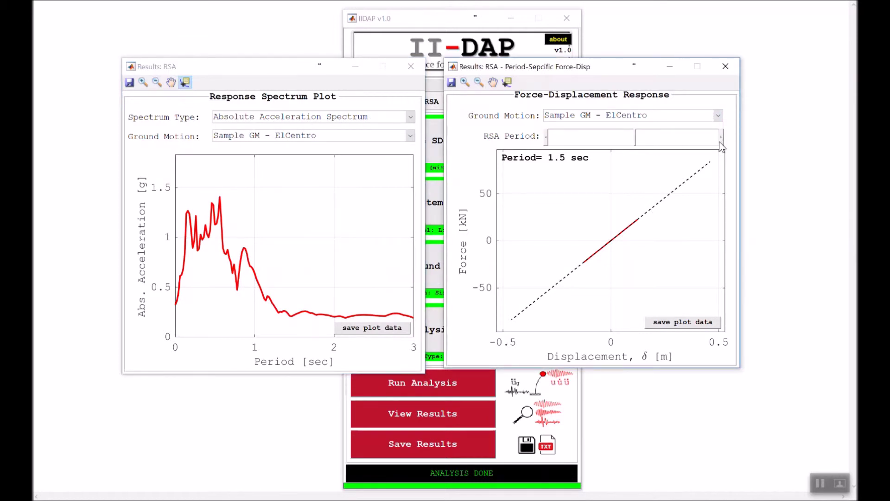
{"action": "left_click", "coordinate": [719, 138]}
{"action": "left_click_drag", "start_coordinate": [635, 137], "coordinate": [667, 146]}
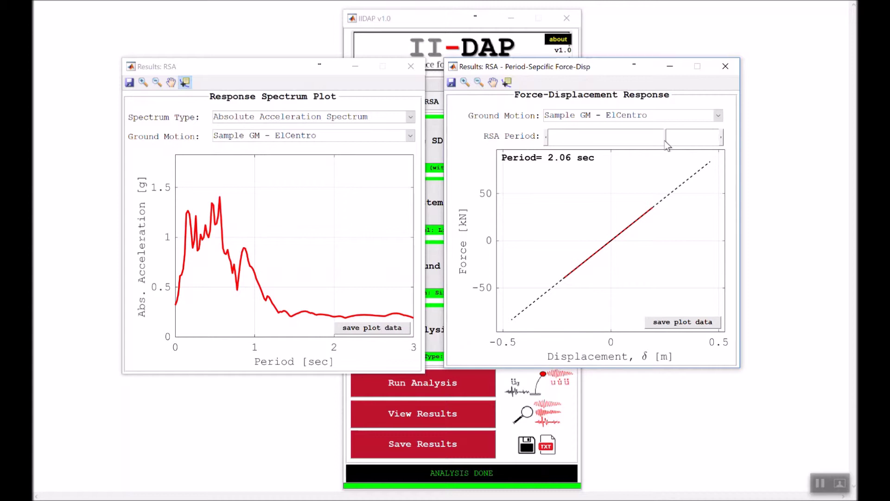
{"action": "left_click", "coordinate": [726, 67]}
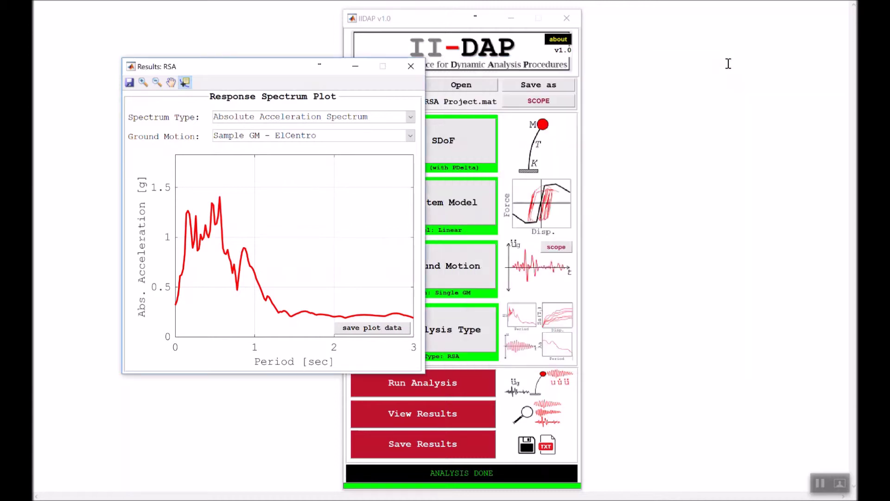
{"action": "left_click", "coordinate": [410, 66]}
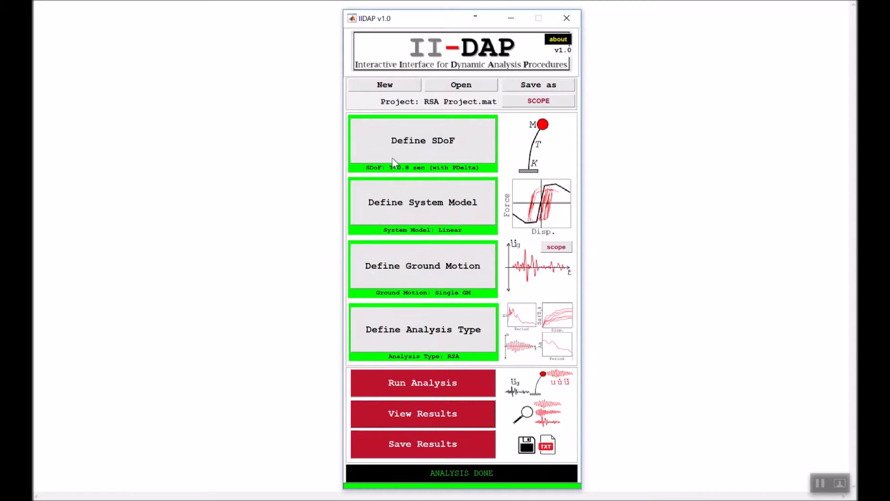
- Save the analysis results and open the Results-Project RSA Project.mat folder in Documents using File Explorer
{"action": "left_click", "coordinate": [422, 454]}
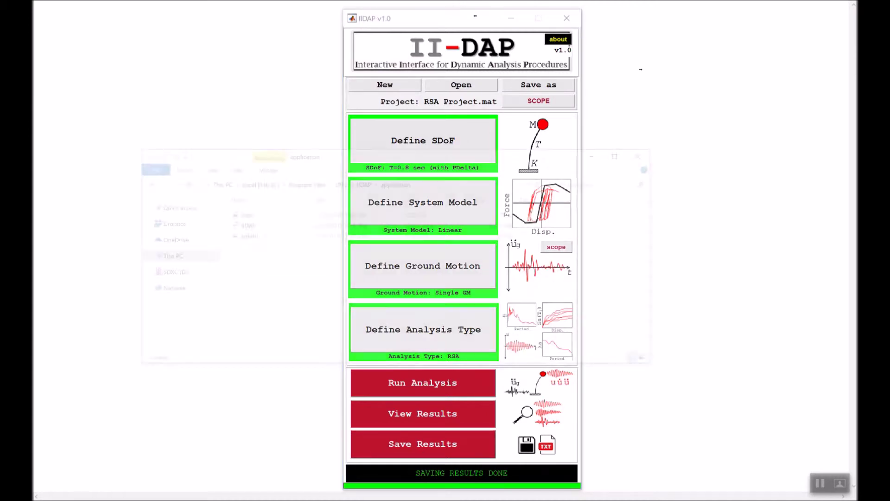
{"action": "left_click", "coordinate": [201, 193]}
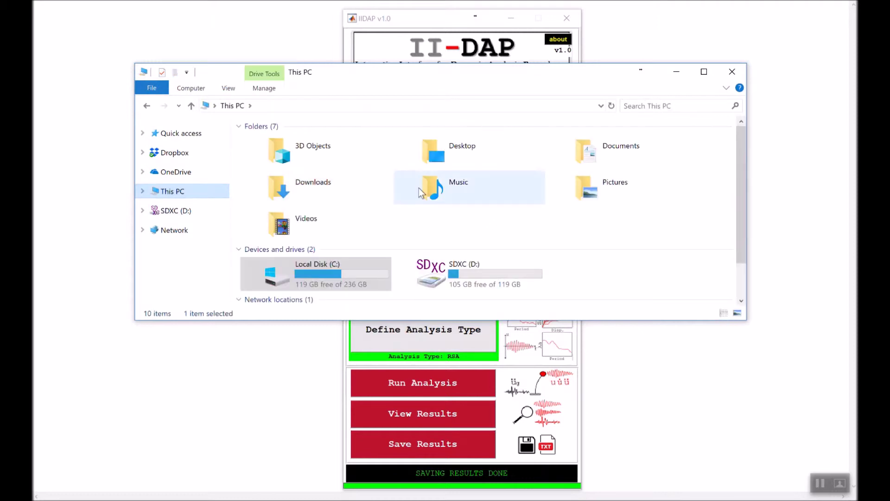
{"action": "double_click", "coordinate": [605, 155]}
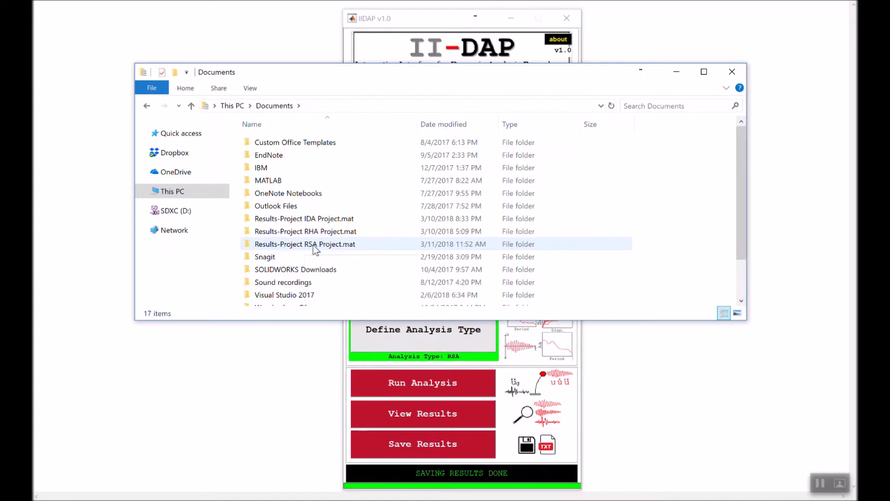
{"action": "double_click", "coordinate": [314, 246]}
{"action": "left_click", "coordinate": [288, 146]}
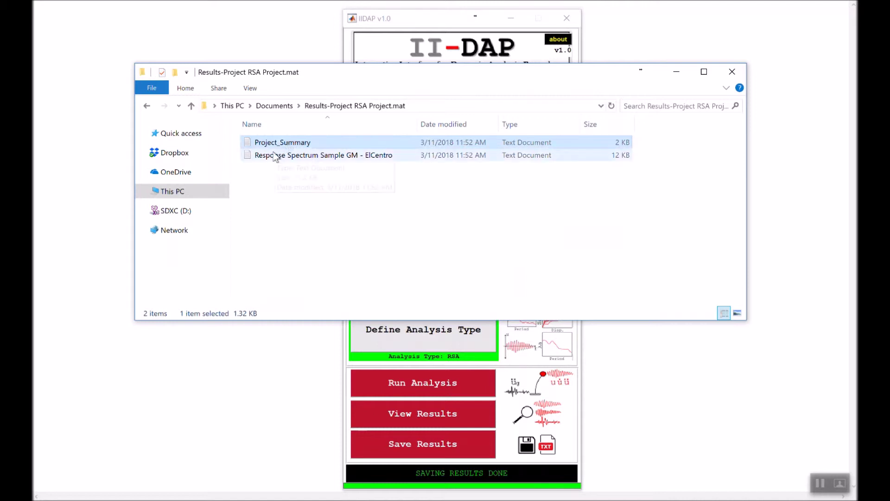
{"action": "left_click", "coordinate": [264, 159]}
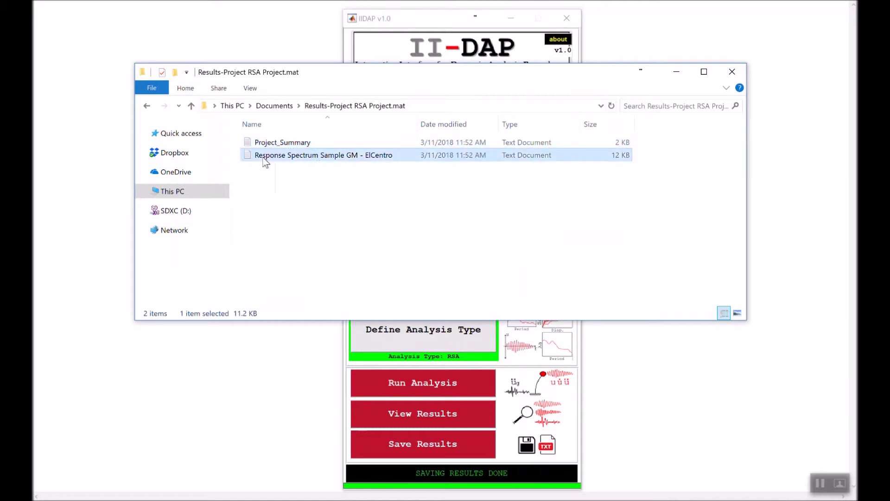
- Examine the tabulated spectrum values in the Response Spectrum Sample GM - ElCentro text file and close the file and its folder
{"action": "double_click", "coordinate": [340, 155]}
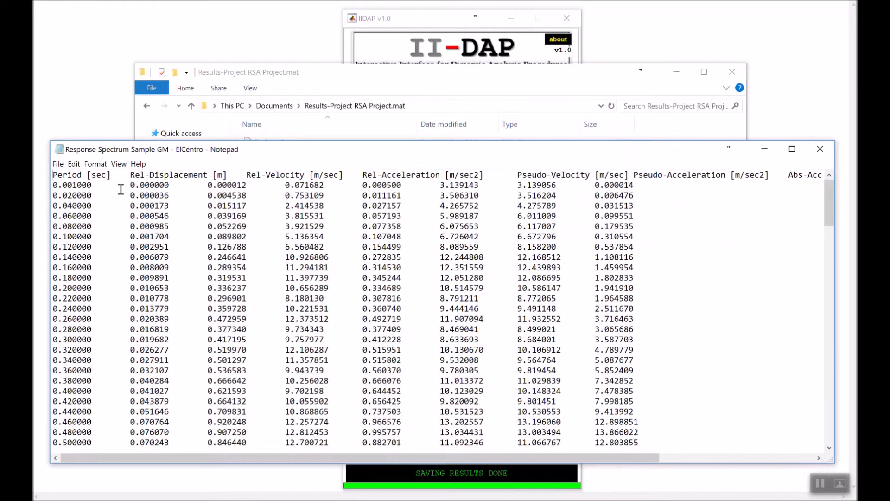
{"action": "left_click_drag", "start_coordinate": [71, 174], "coordinate": [74, 199]}
{"action": "left_click", "coordinate": [77, 185]}
{"action": "scroll", "coordinate": [781, 180], "scroll_direction": "down", "scroll_amount": 13}
{"action": "scroll", "coordinate": [781, 181], "scroll_direction": "up", "scroll_amount": 10}
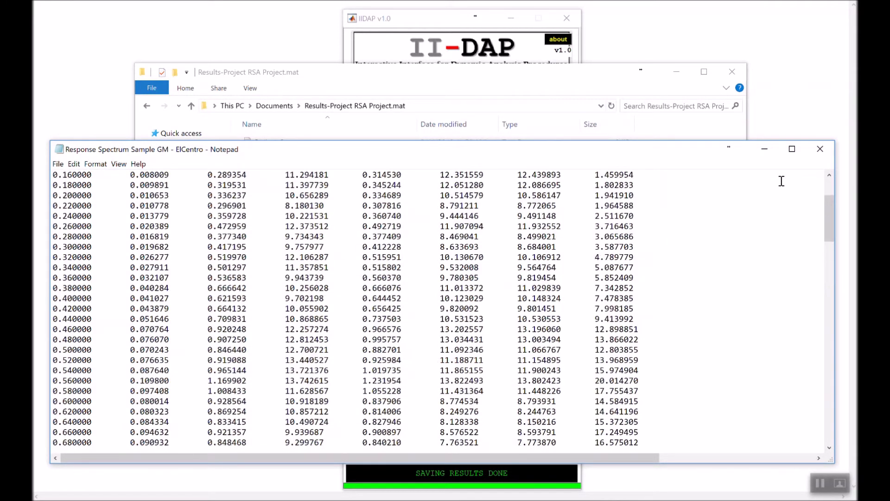
{"action": "scroll", "coordinate": [781, 181], "scroll_direction": "up", "scroll_amount": 6}
{"action": "left_click", "coordinate": [820, 149]}
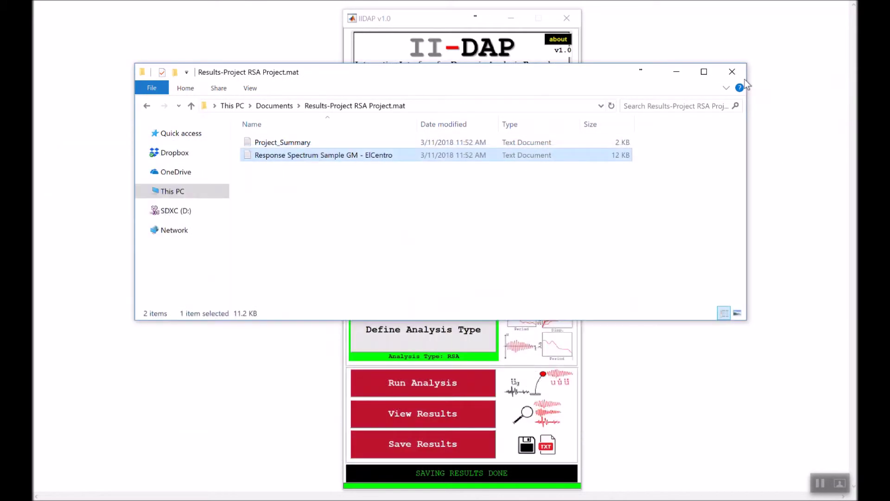
{"action": "left_click", "coordinate": [732, 71]}
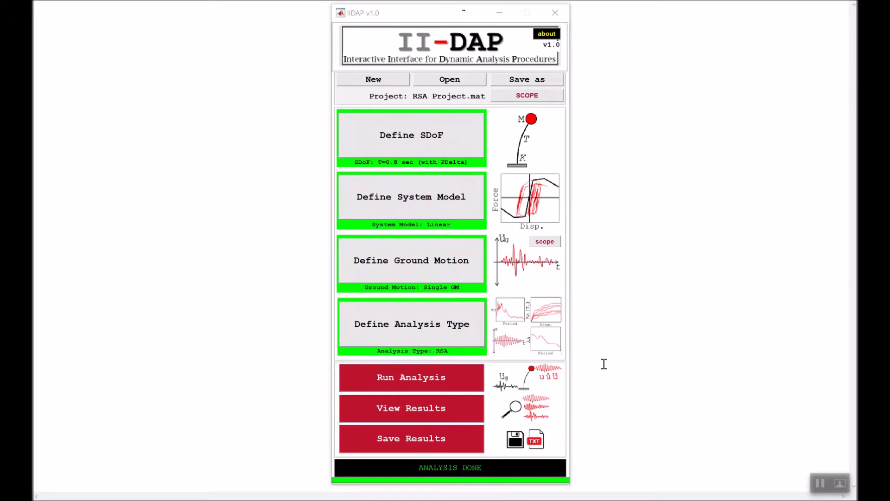
- Reopen the ground motion definition and switch it to Multiple Records
{"action": "left_click", "coordinate": [429, 269]}
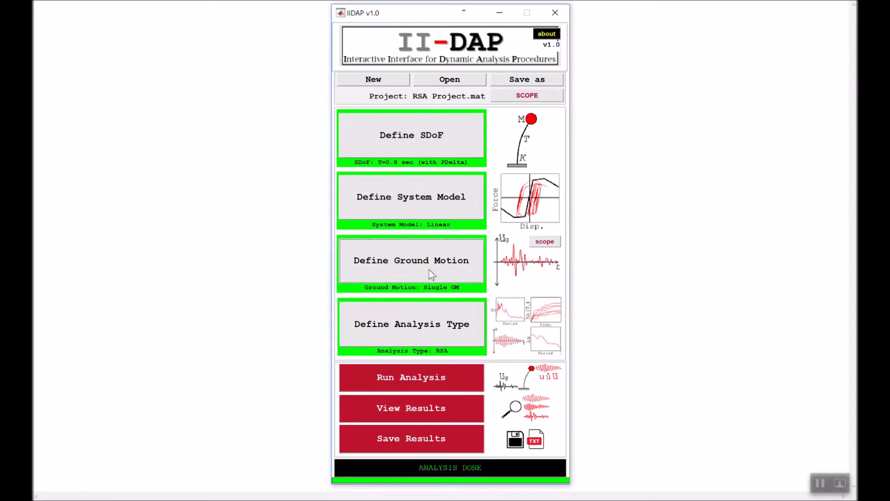
{"action": "left_click_drag", "start_coordinate": [262, 5], "coordinate": [176, 86]}
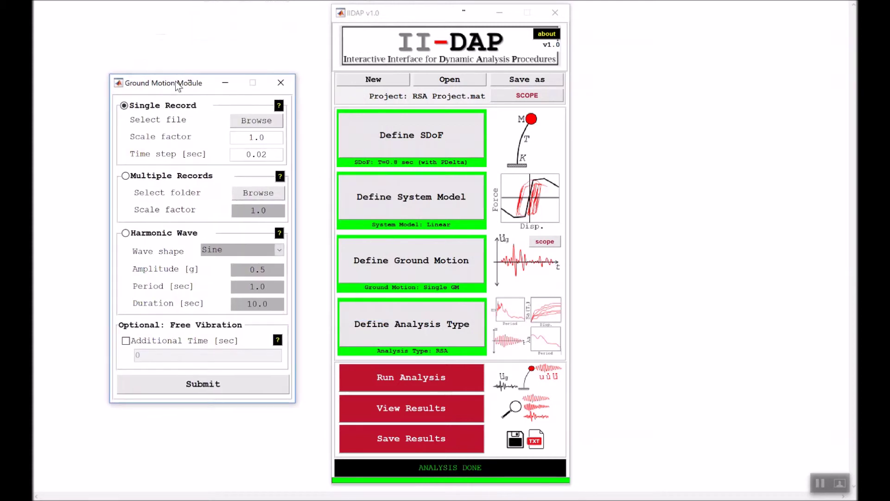
{"action": "left_click", "coordinate": [176, 179]}
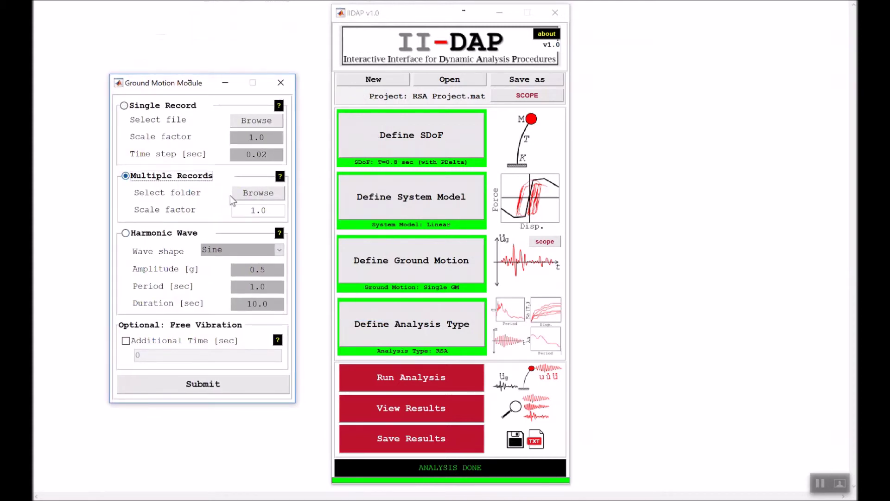
- Select the GroundMotions-LMSR folder in IIDAP's Support Files as the record set and submit the ground motion definition
{"action": "left_click", "coordinate": [243, 194]}
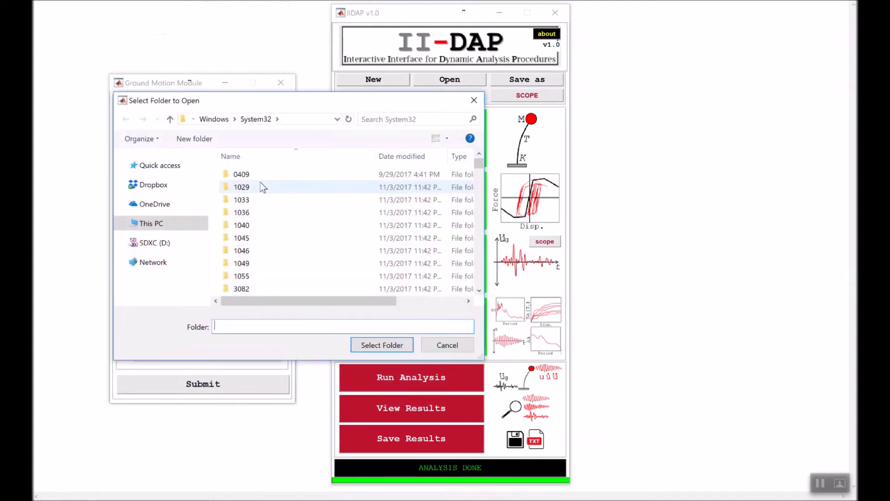
{"action": "left_click", "coordinate": [163, 227]}
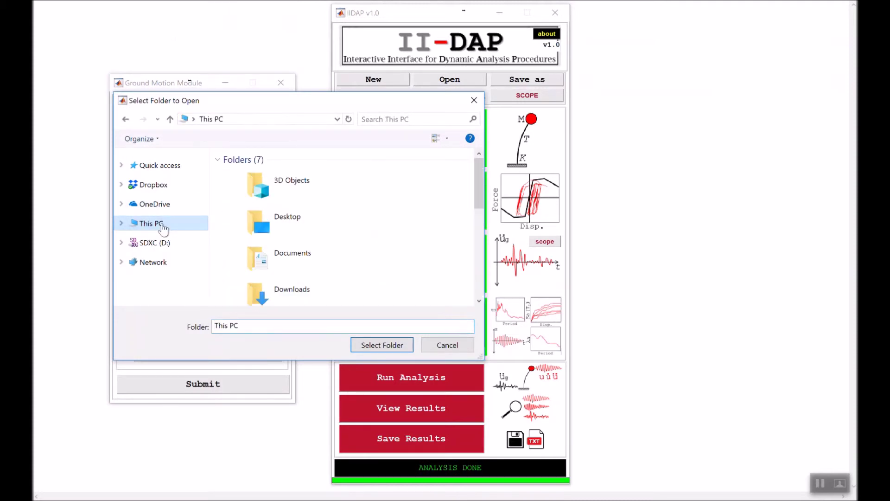
{"action": "double_click", "coordinate": [258, 217]}
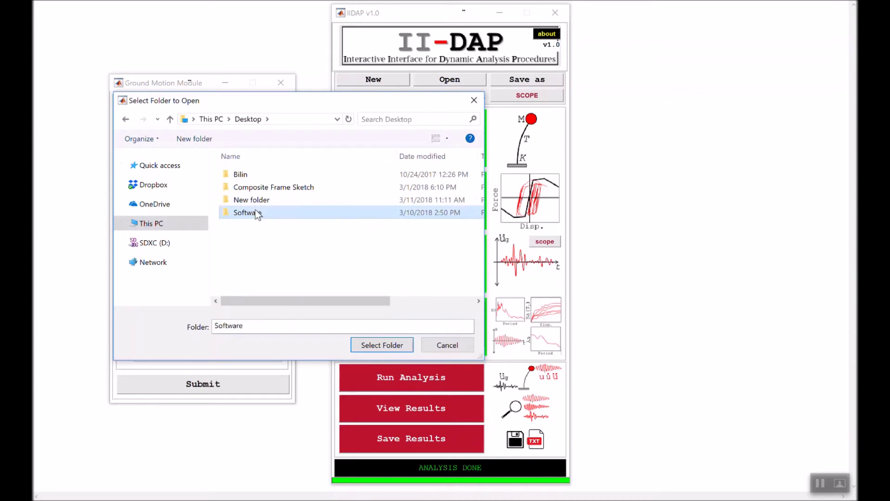
{"action": "double_click", "coordinate": [255, 209]}
{"action": "double_click", "coordinate": [254, 181]}
{"action": "double_click", "coordinate": [254, 181]}
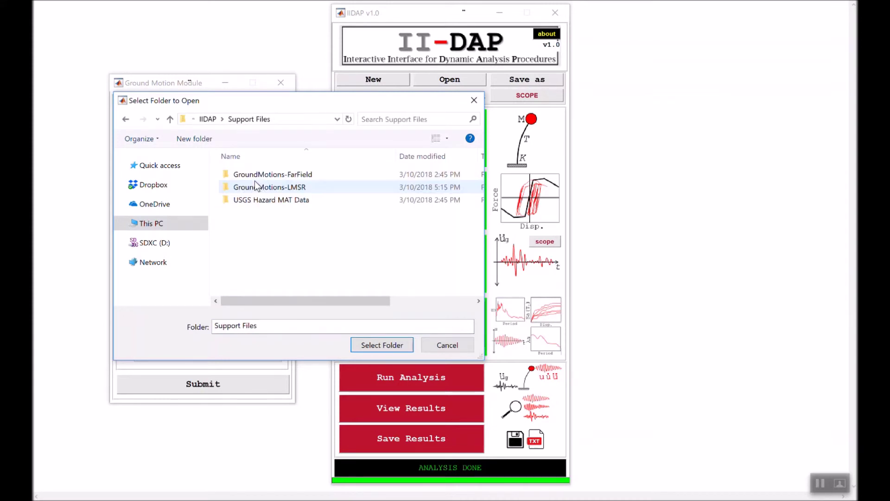
{"action": "left_click", "coordinate": [269, 188]}
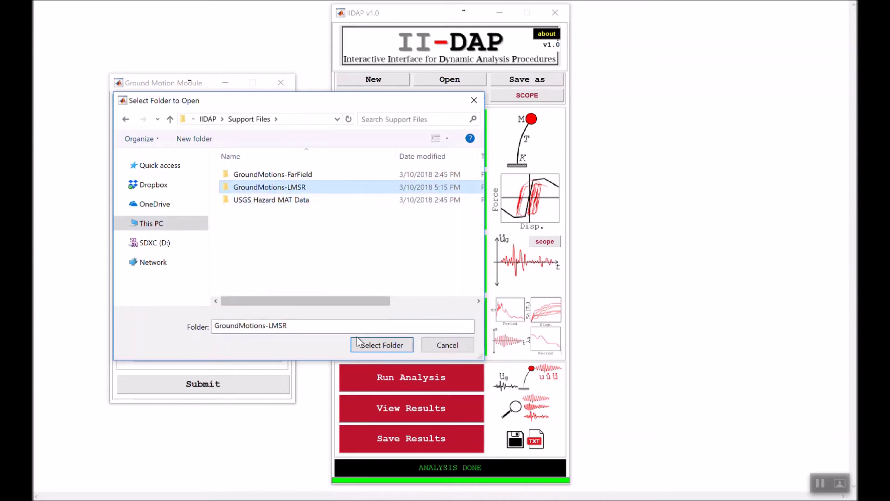
{"action": "left_click", "coordinate": [371, 347]}
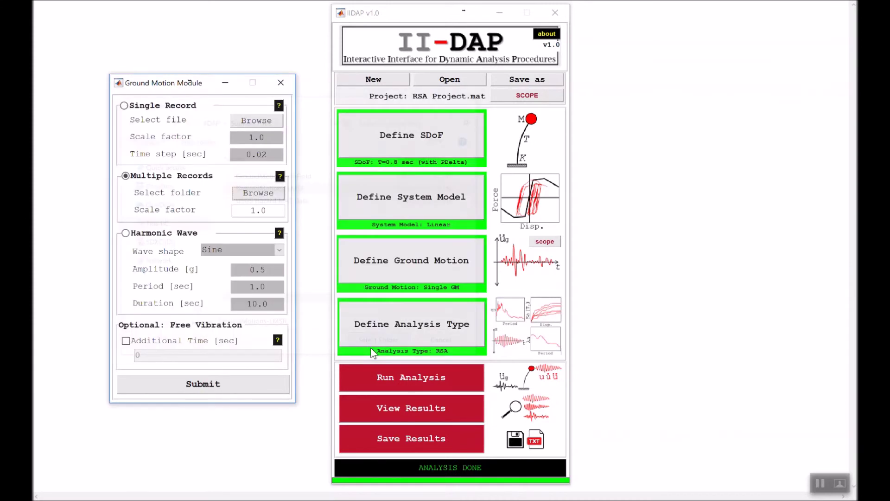
{"action": "left_click", "coordinate": [253, 386]}
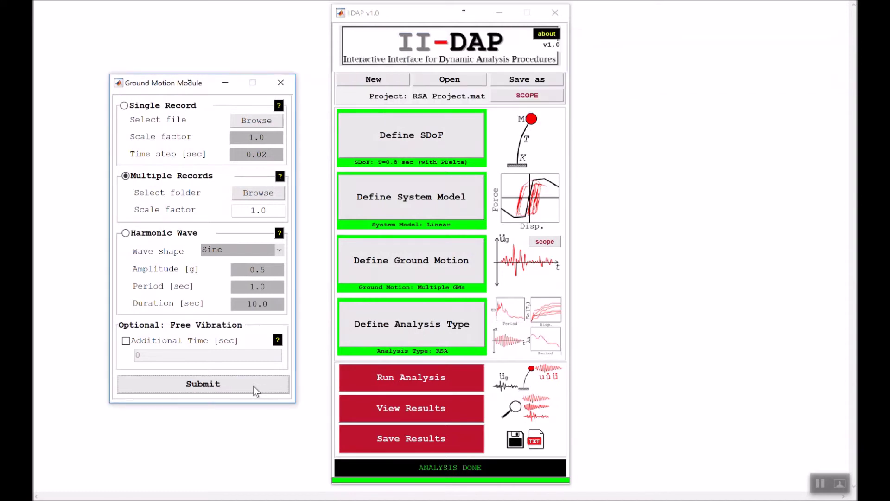
- Run the response spectrum analysis for the multiple ground motions with the default Newmark-Constant acceleration integrator and display the results
{"action": "left_click", "coordinate": [406, 387]}
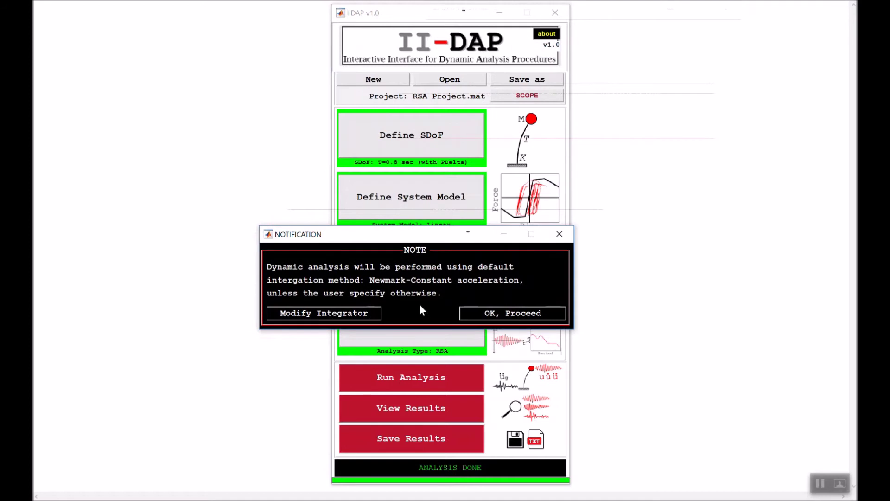
{"action": "left_click", "coordinate": [502, 314]}
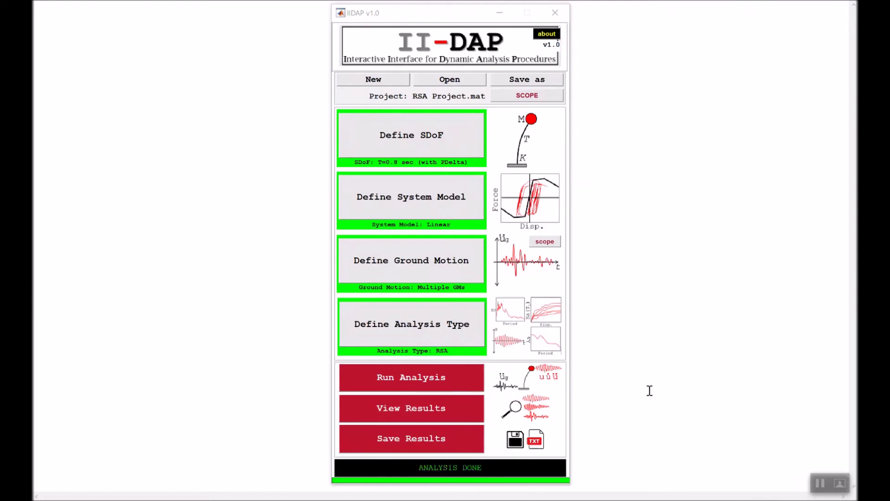
{"action": "left_click", "coordinate": [468, 417]}
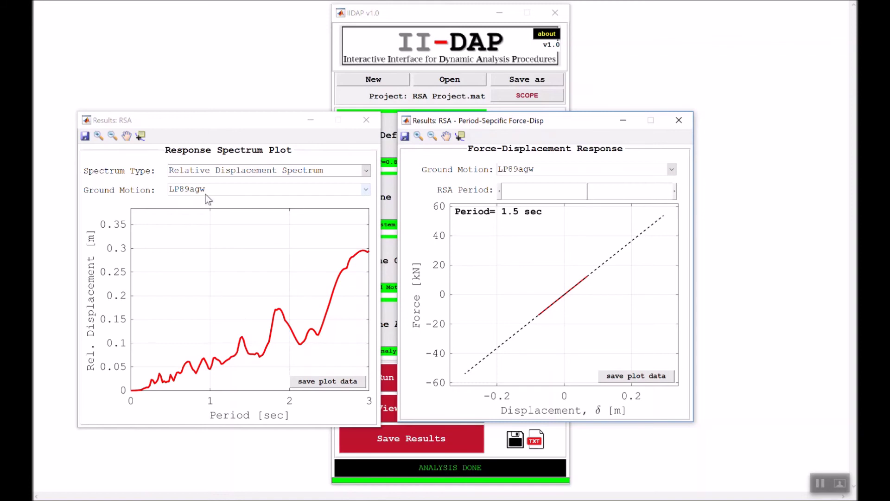
- Show the response spectrum plot for all ground motions and switch its spectrum type to Absolute Acceleration Spectrum
{"action": "left_click", "coordinate": [218, 194]}
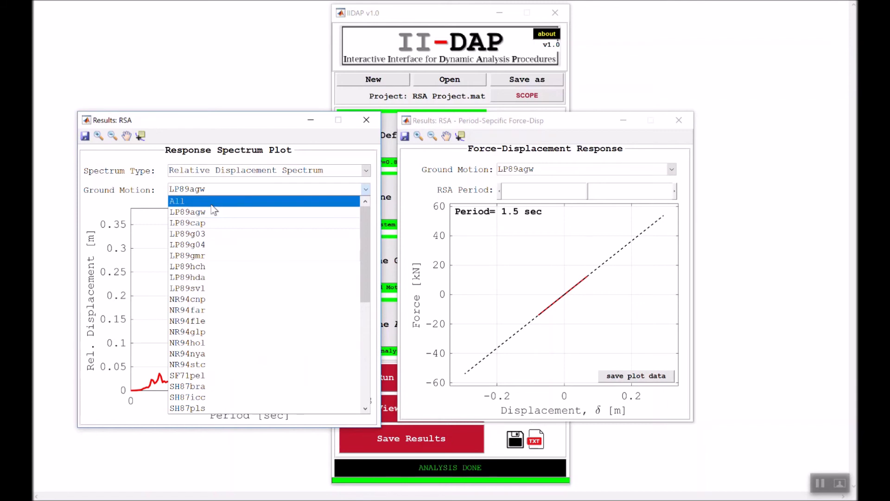
{"action": "left_click", "coordinate": [212, 205]}
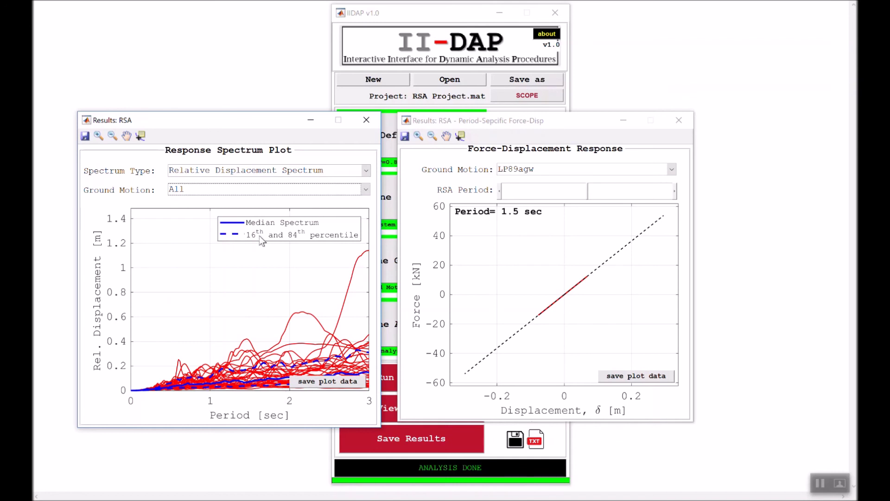
{"action": "left_click", "coordinate": [251, 172]}
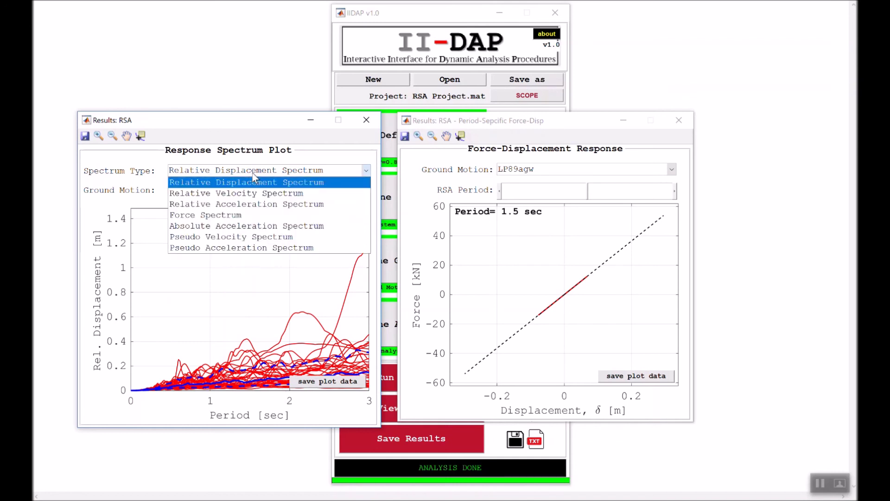
{"action": "left_click", "coordinate": [254, 225]}
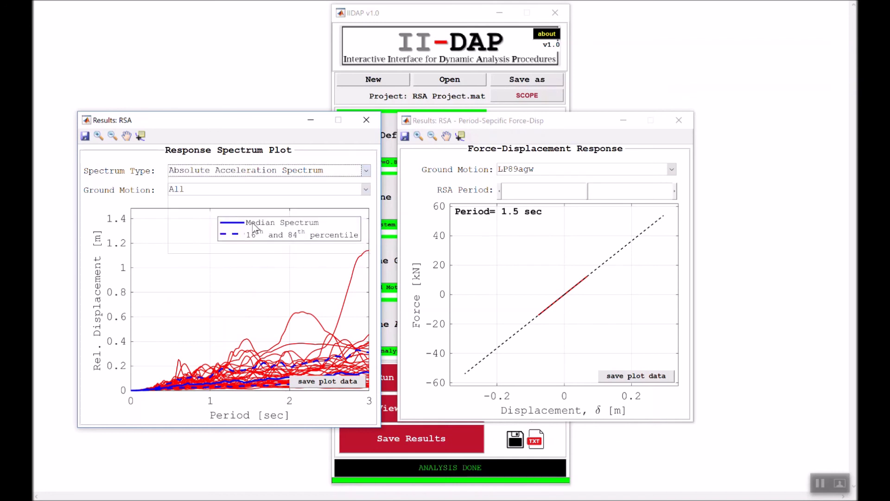